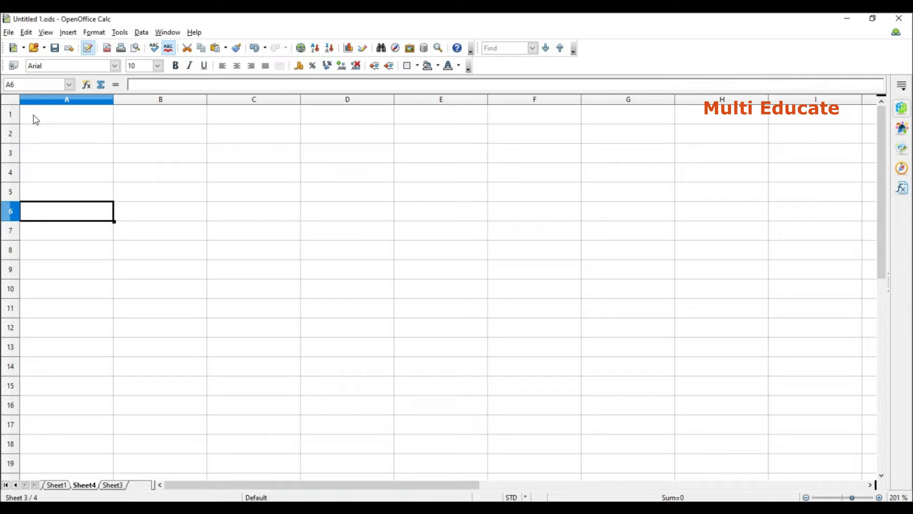
Enter the heading "Roll No" in cell A1.
click(35, 119)
text(Roll)
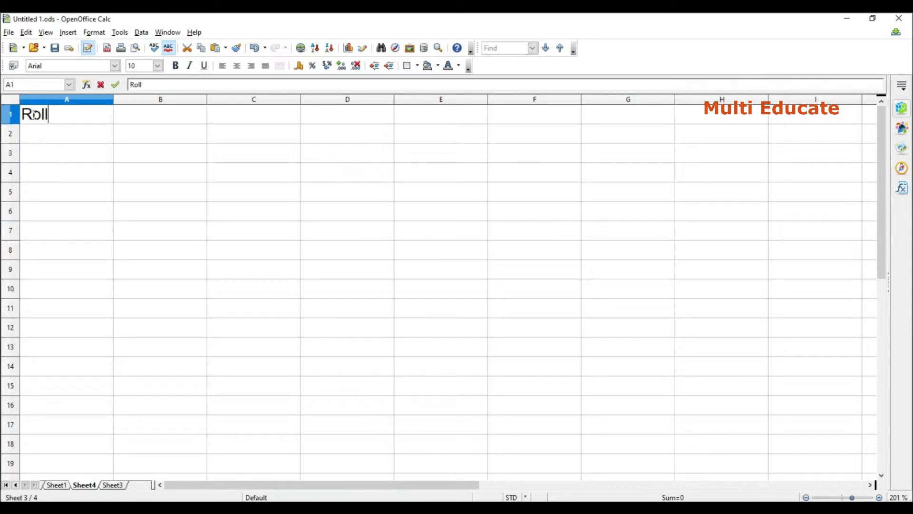
text( No)
Define a validity criterion for all of column A that allows whole numbers less than or equal to a maximum of 100.
click(73, 99)
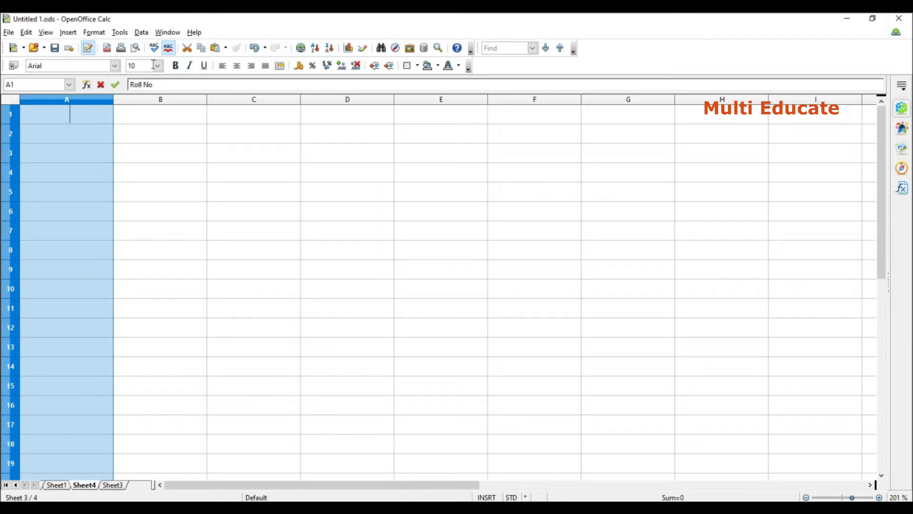
click(142, 34)
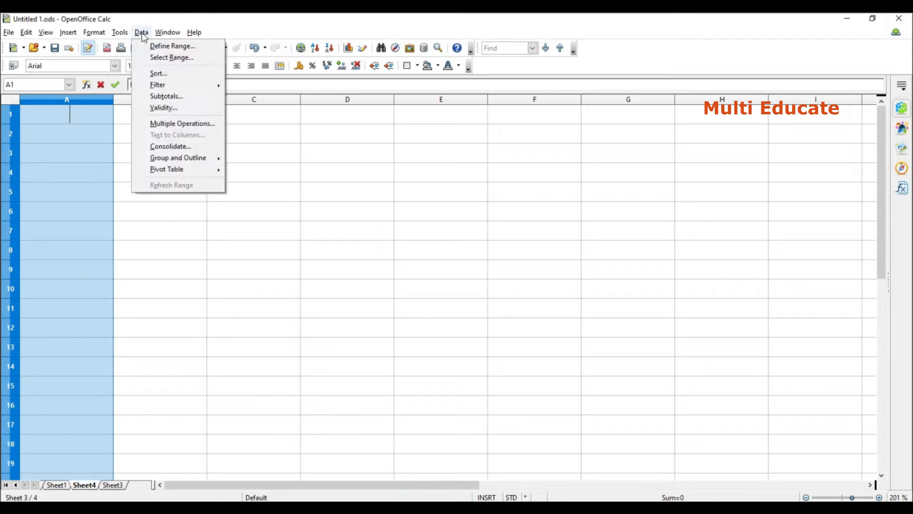
click(177, 113)
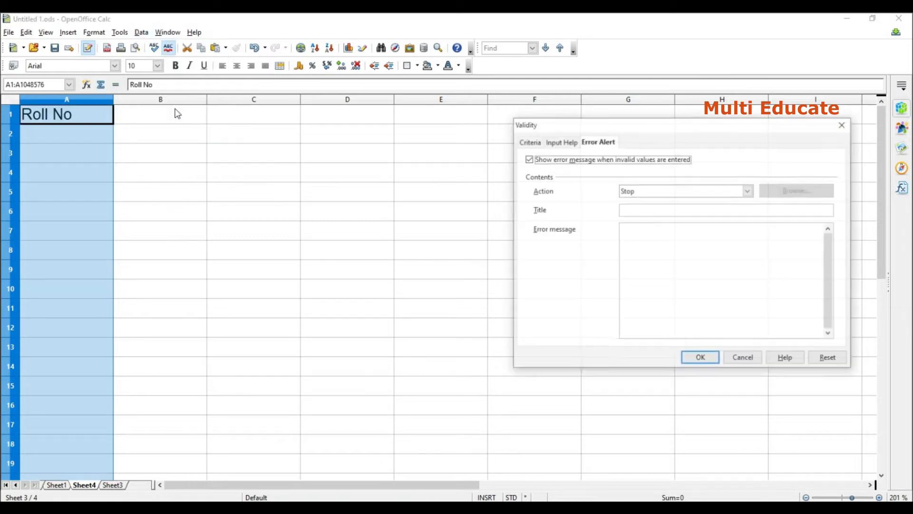
click(530, 143)
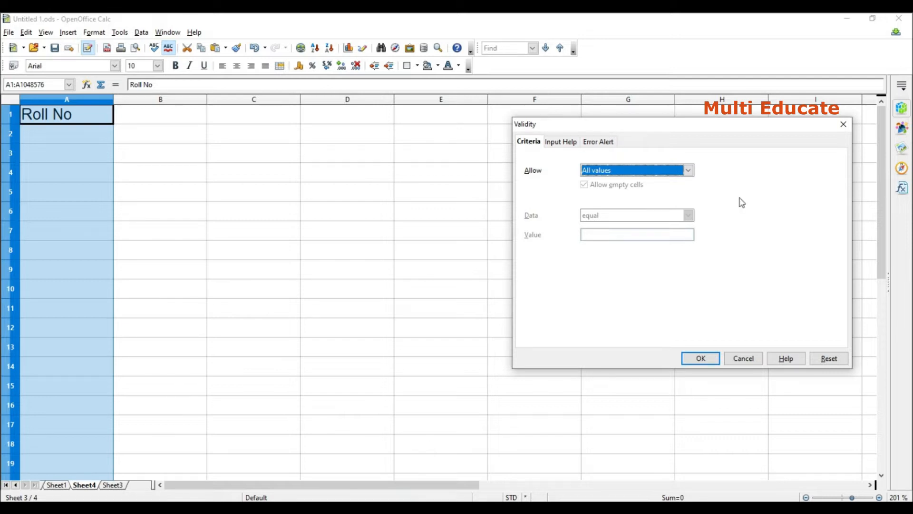
click(688, 170)
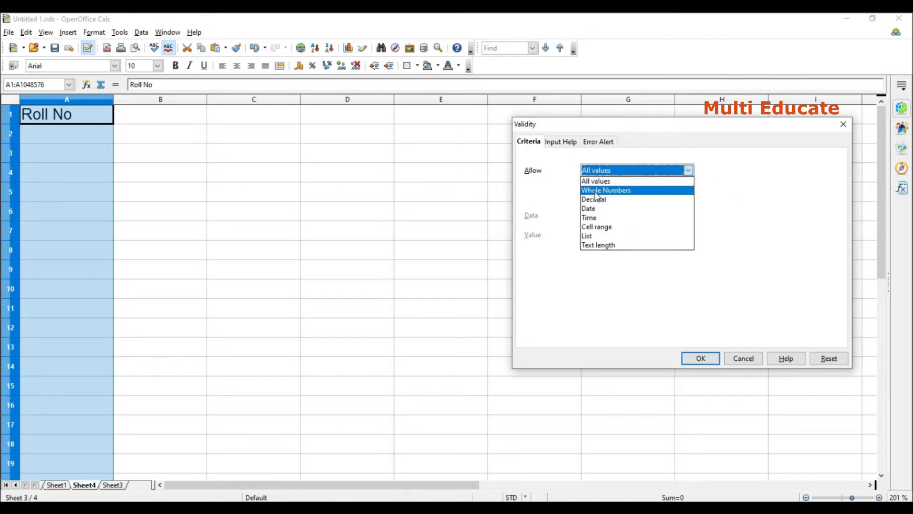
click(598, 190)
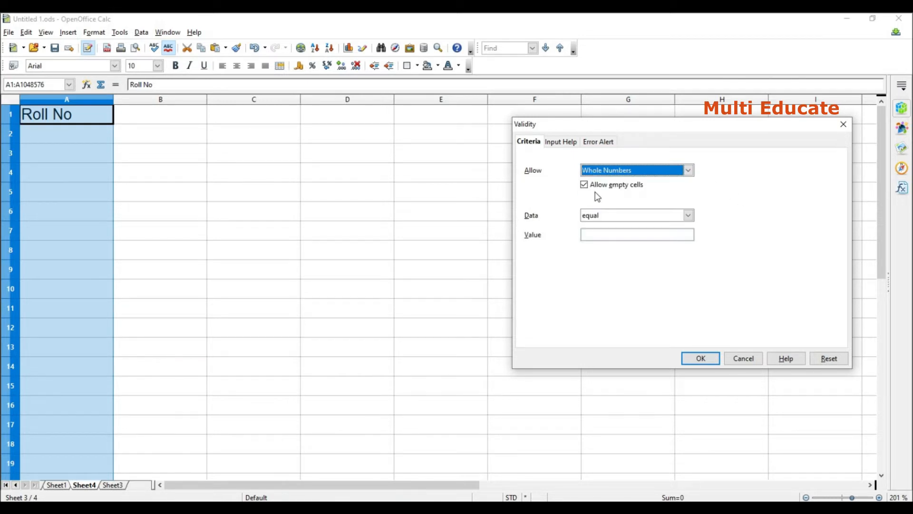
click(689, 215)
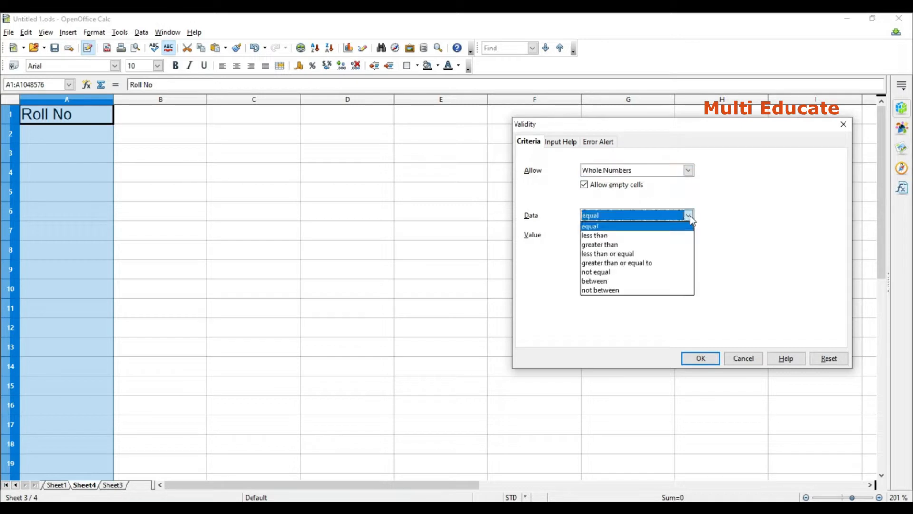
click(627, 256)
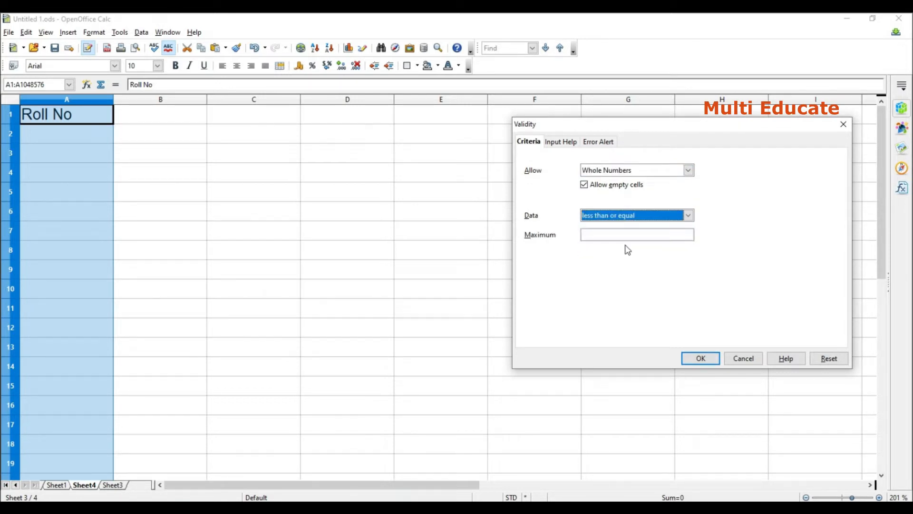
click(606, 235)
text(100)
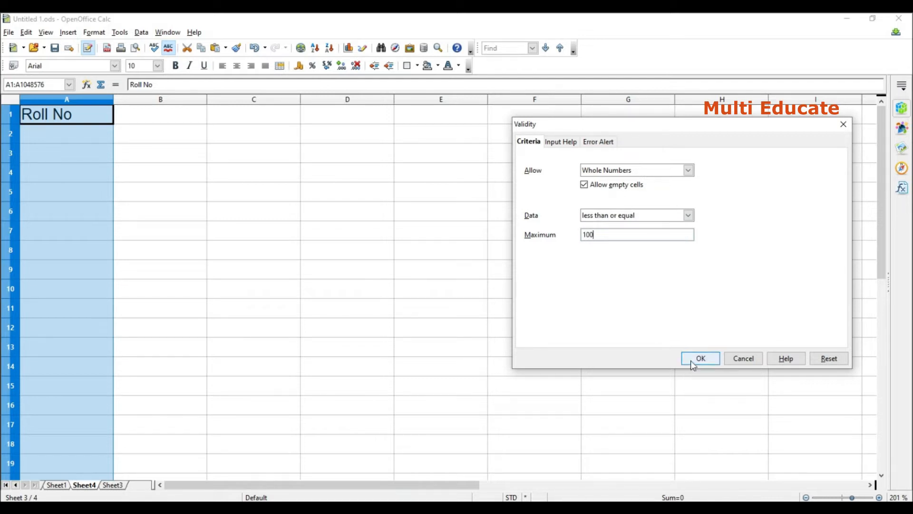
Give column A's validity rule the error message "Wrong entry" with the Stop action, and apply the rule.
click(597, 144)
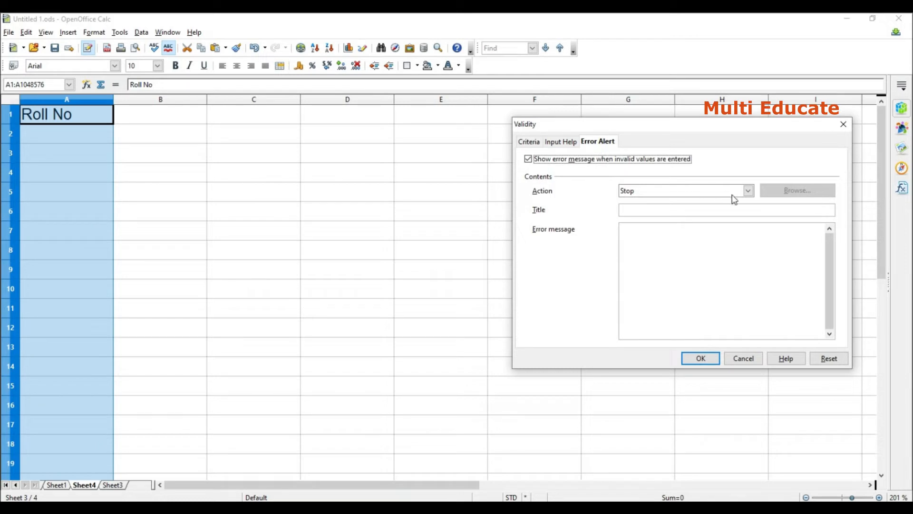
click(652, 245)
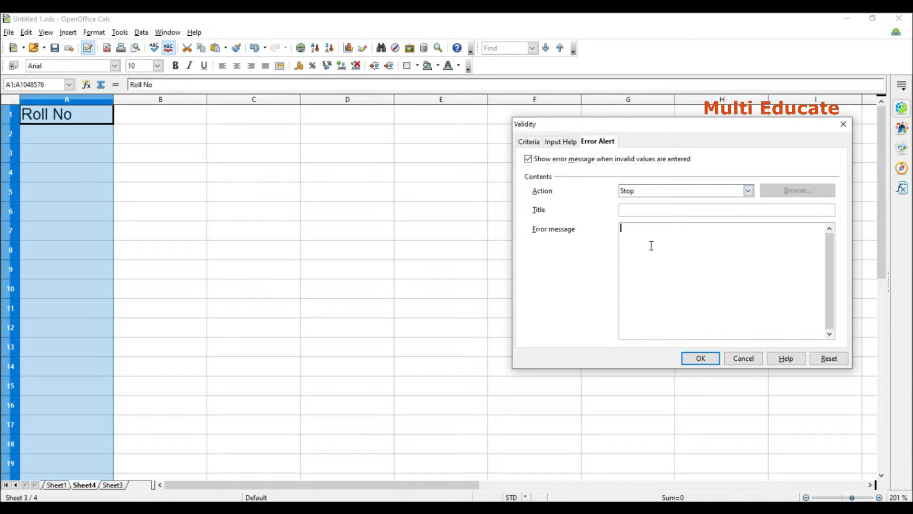
text(Wrong entry)
click(748, 191)
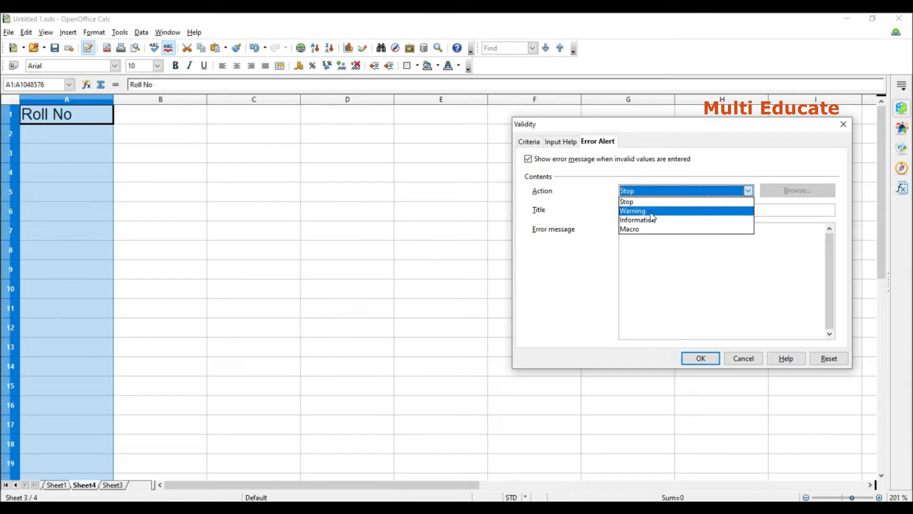
click(720, 269)
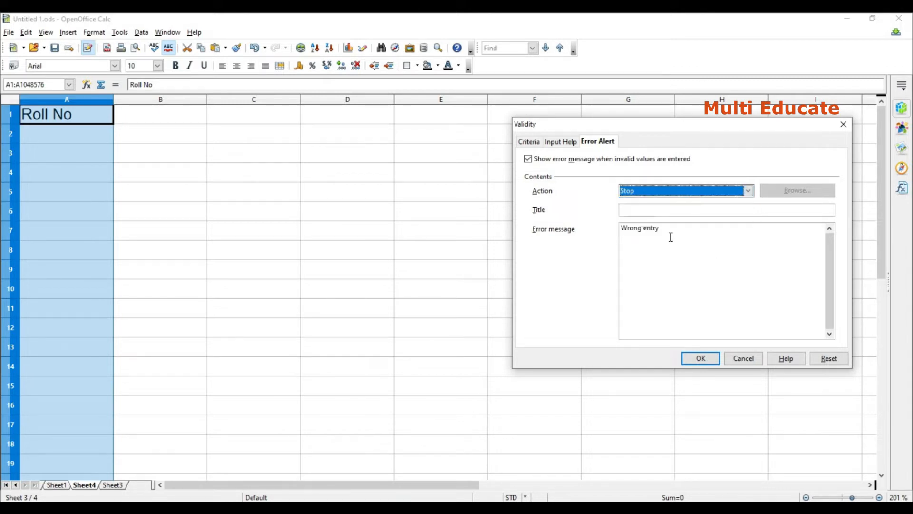
click(698, 361)
Enter 88 in cell A2, try to enter 101 in A3, and dismiss the error alert.
click(97, 141)
text(88)
key(Return)
text(101)
key(Return)
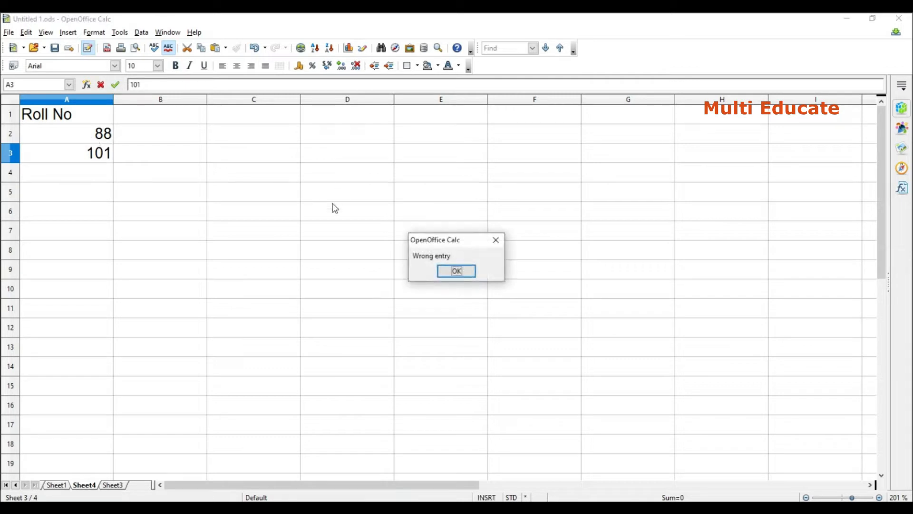
click(457, 271)
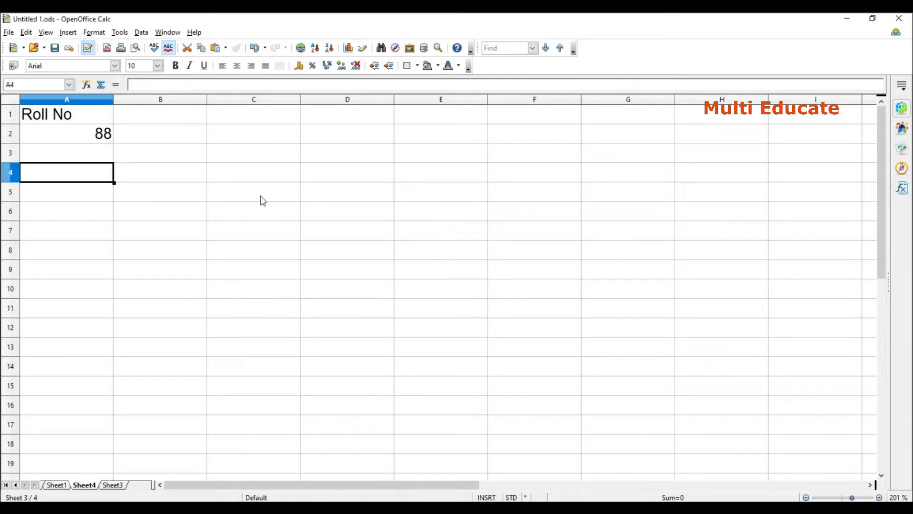
Change the error alert action of column A's validity rule to Warning.
click(76, 99)
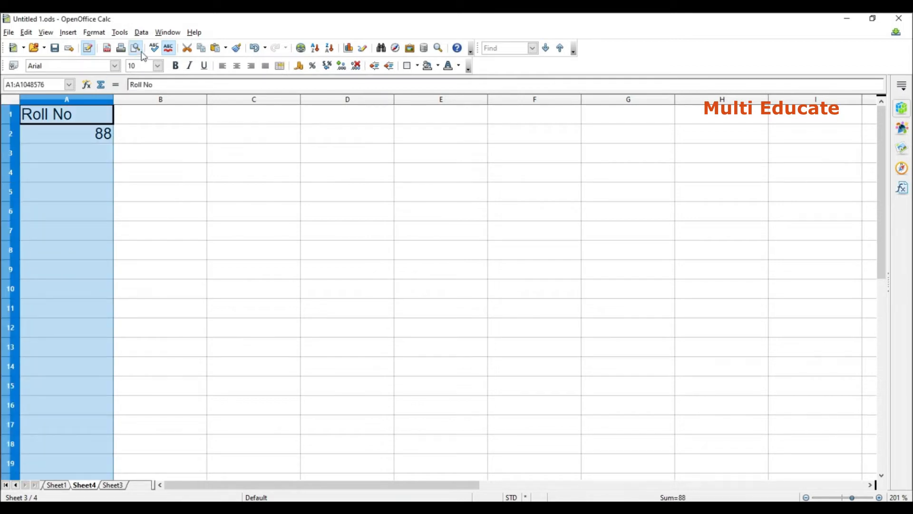
click(145, 36)
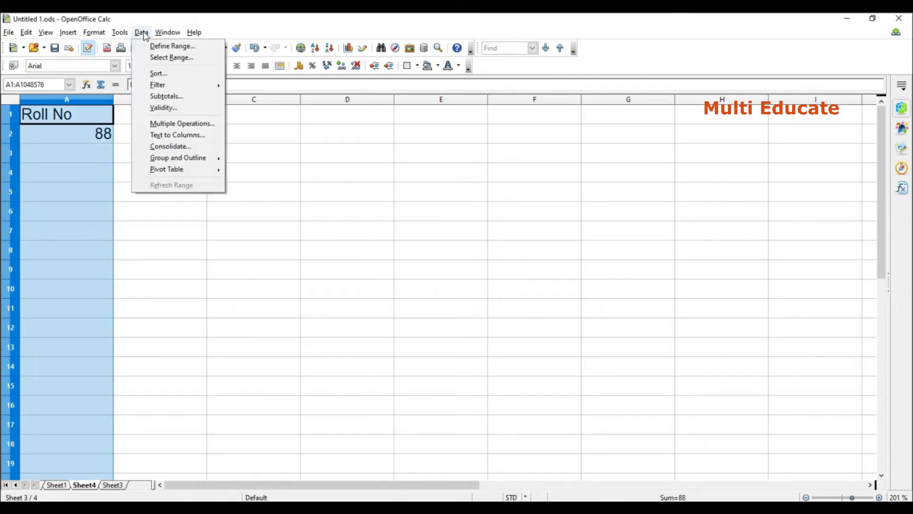
click(180, 108)
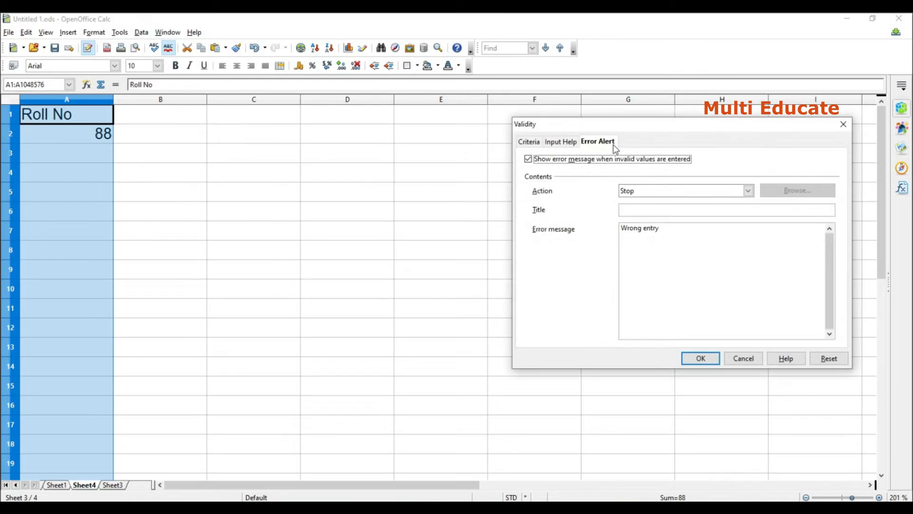
click(748, 190)
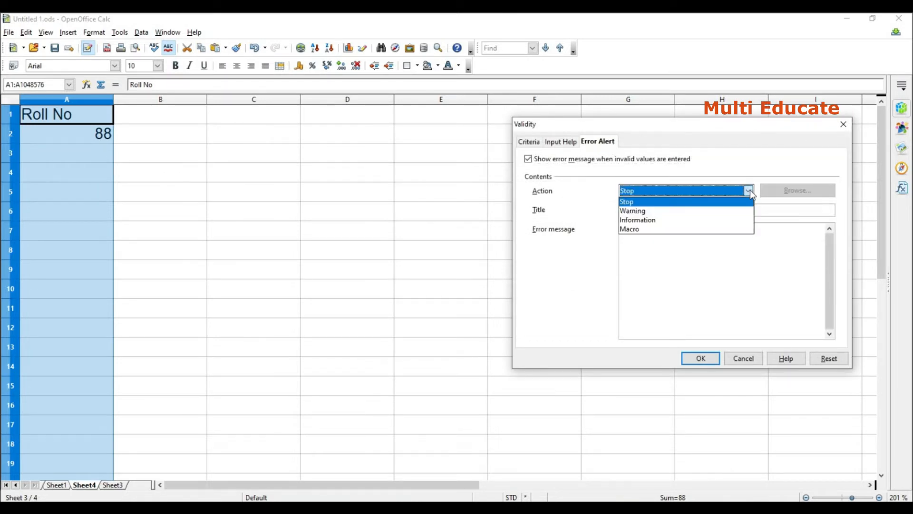
click(632, 211)
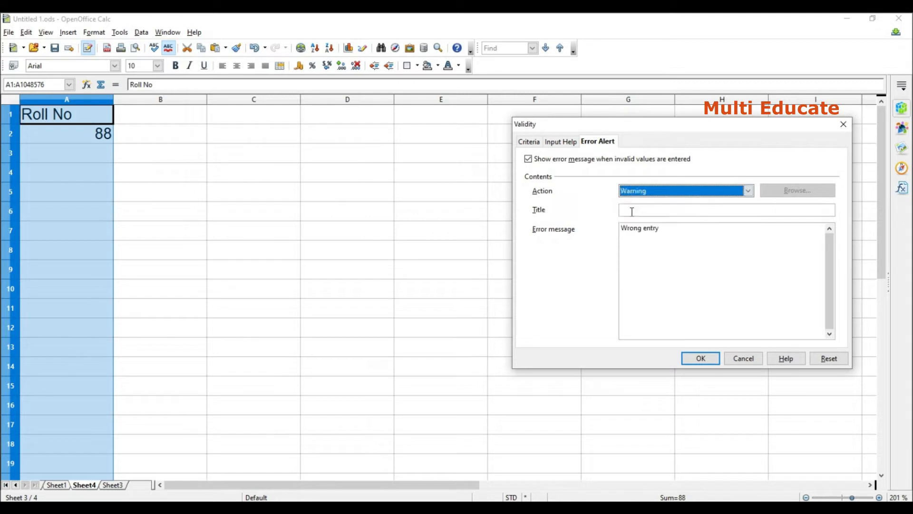
click(705, 360)
Enter 105 in cell A3 and accept the value despite the validity warning.
click(101, 160)
text(105)
key(Return)
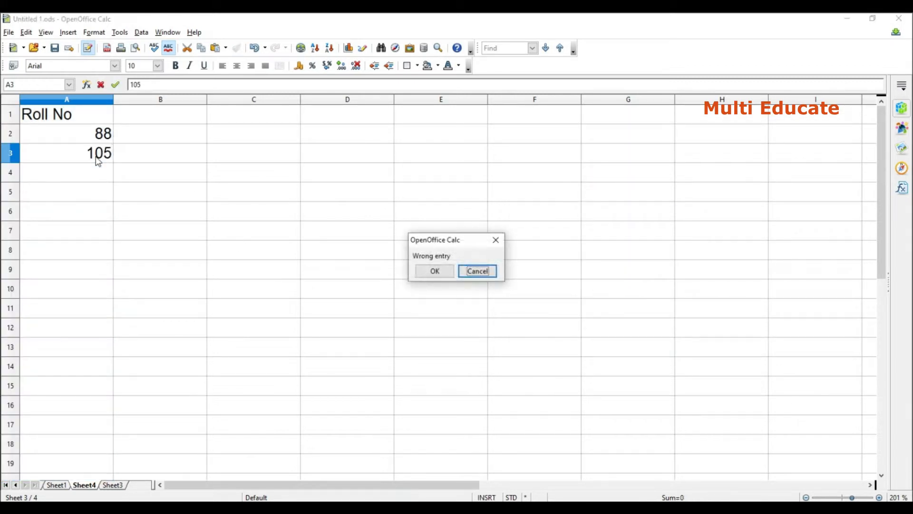
click(441, 272)
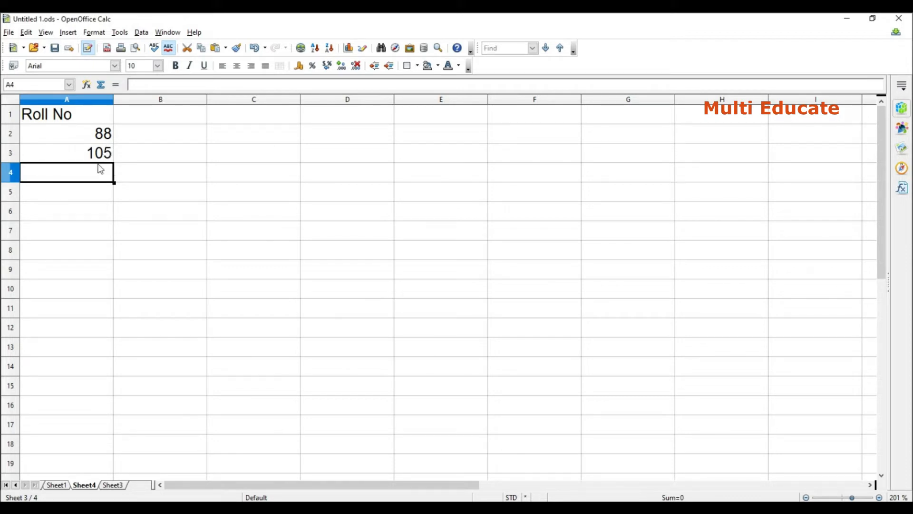
Apply a validity rule to all of column B that allows decimals less than or equal to a maximum of 100.
click(161, 100)
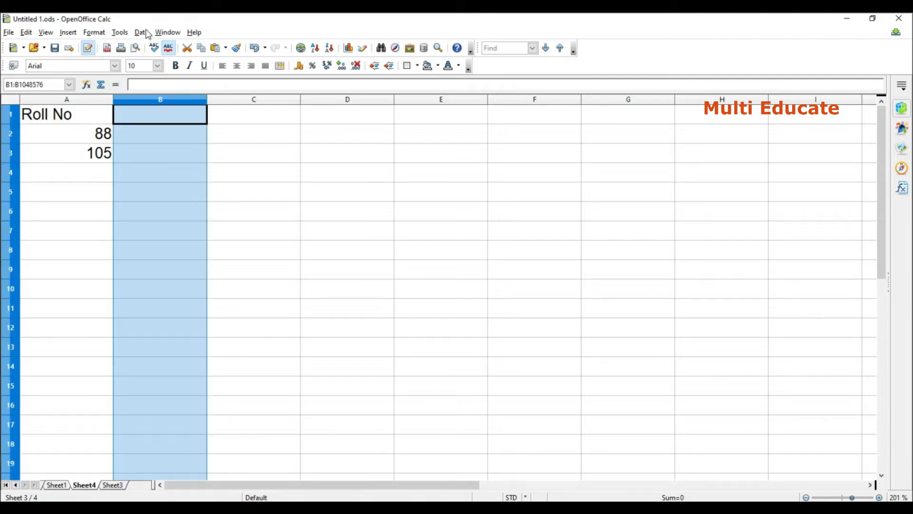
click(145, 33)
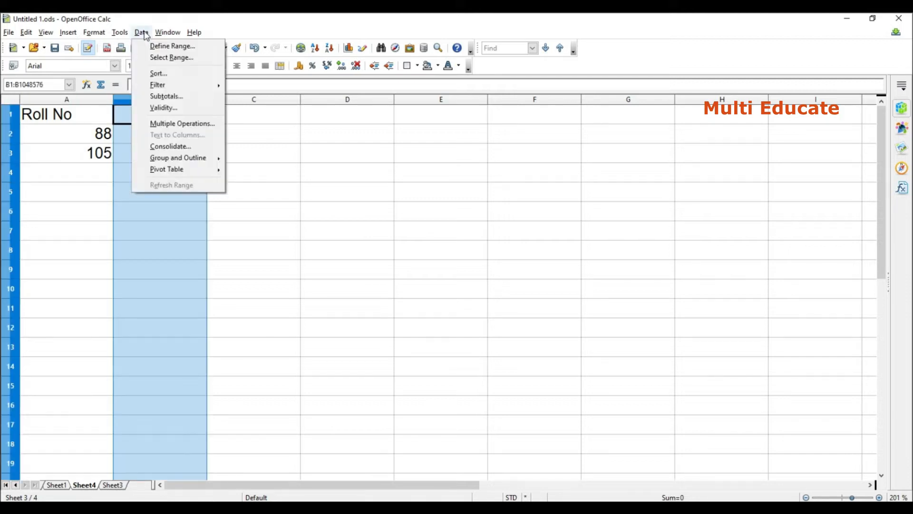
click(182, 108)
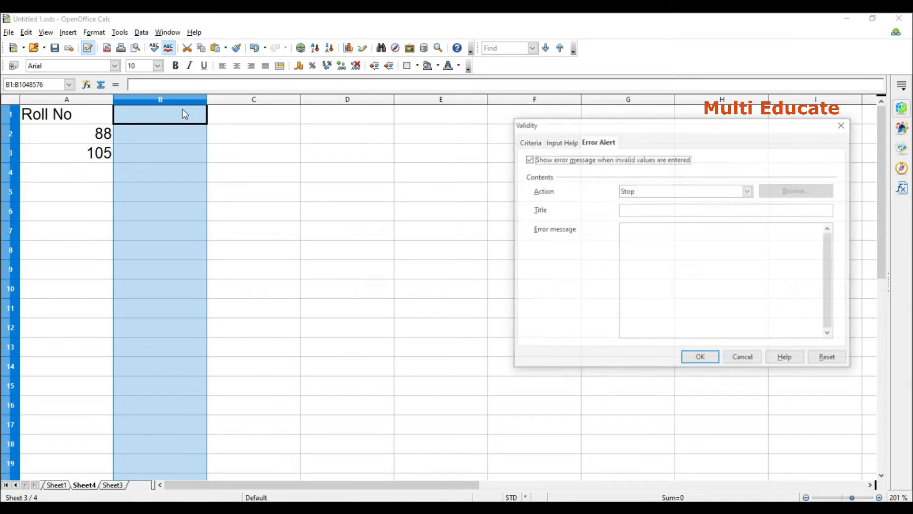
click(525, 141)
click(688, 170)
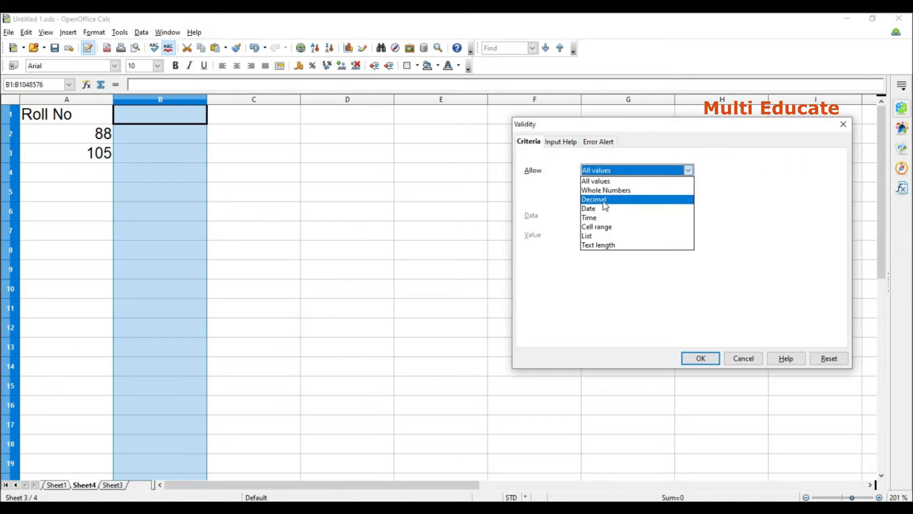
click(595, 199)
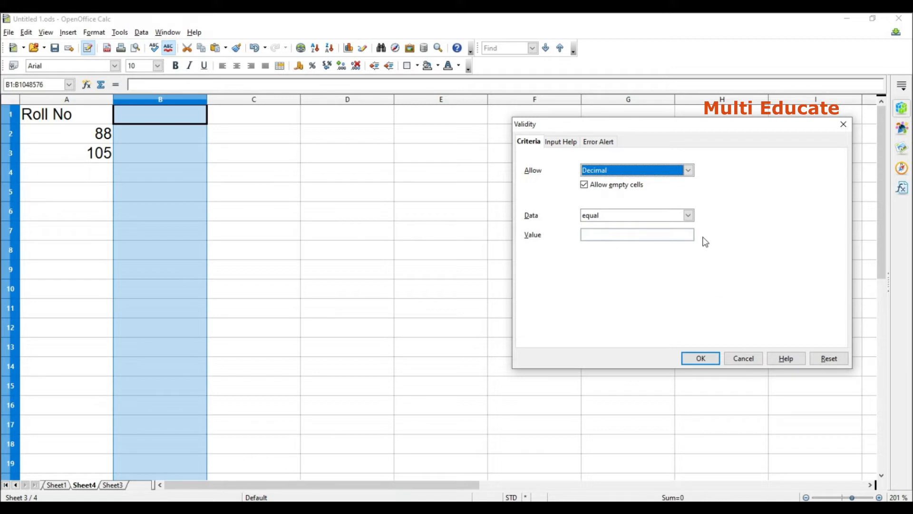
click(689, 215)
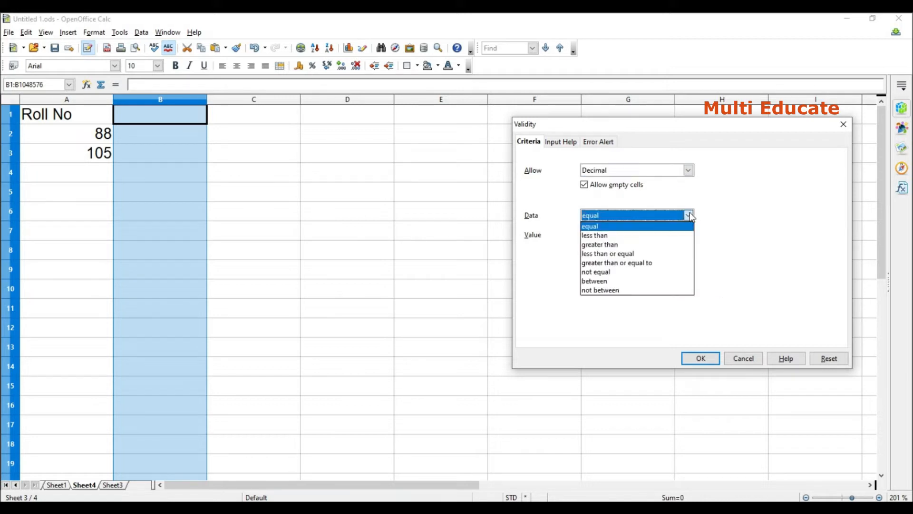
click(619, 253)
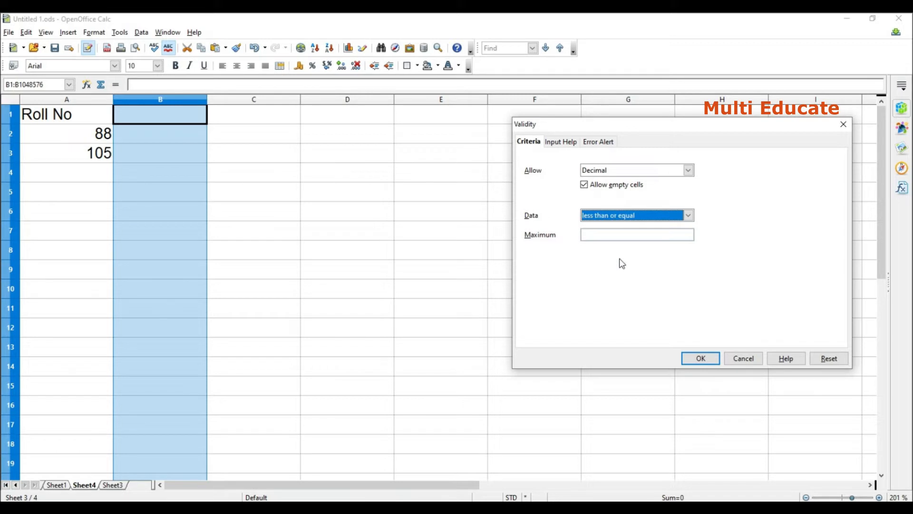
click(605, 233)
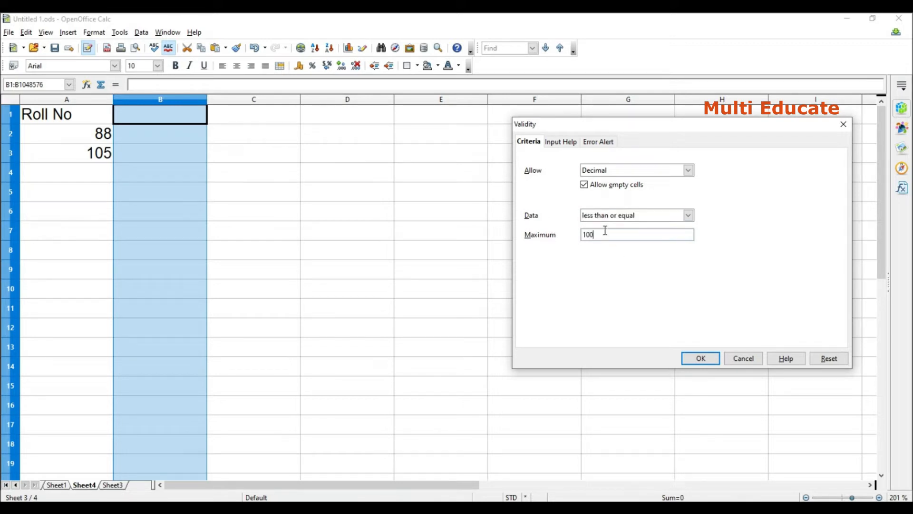
text(100)
key(Return)
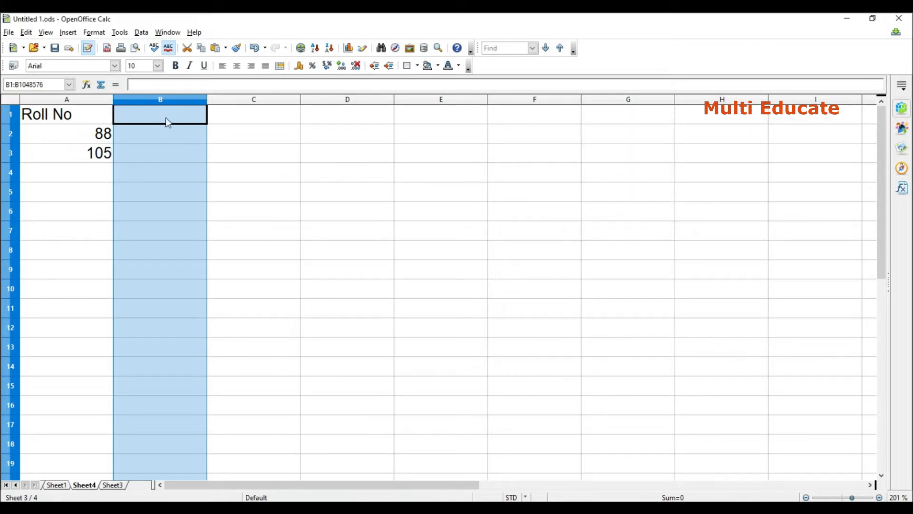
Enter 100 in cell B2, try to enter 103 in B3, and dismiss the error alert.
click(168, 137)
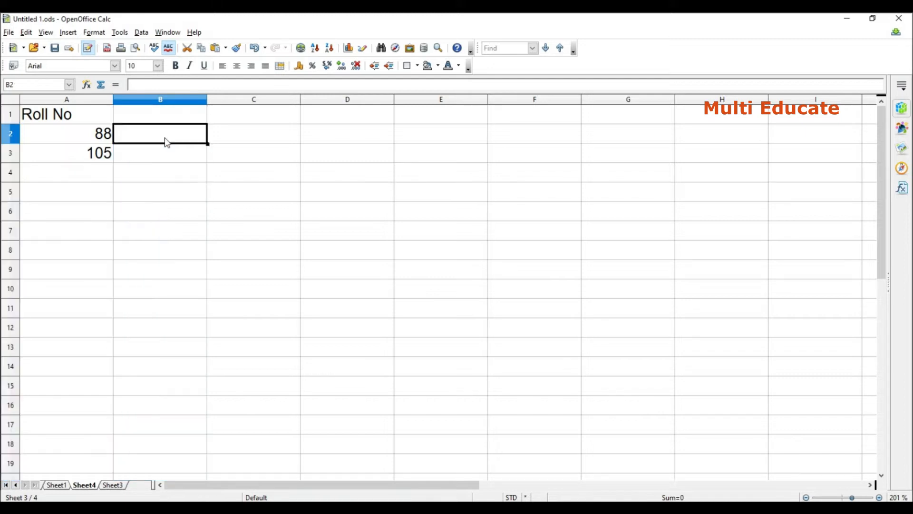
text(100)
key(Return)
text(103)
key(Return)
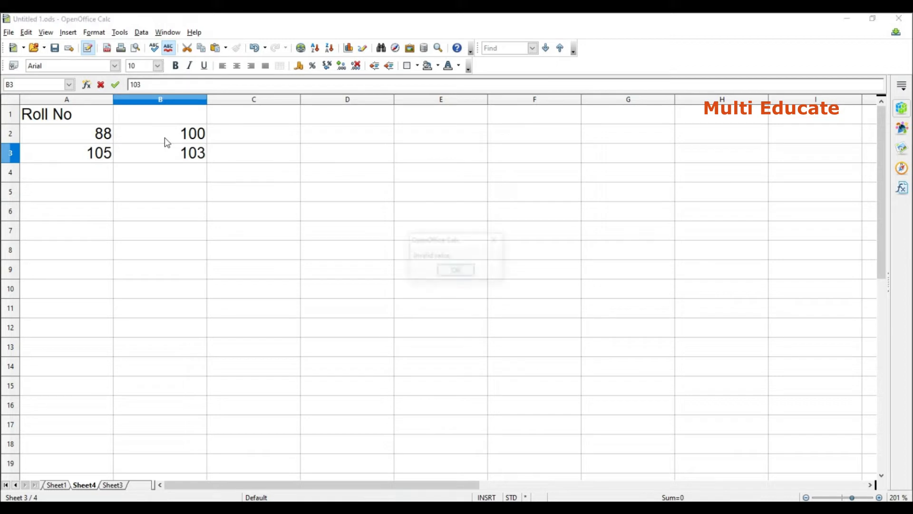
click(457, 271)
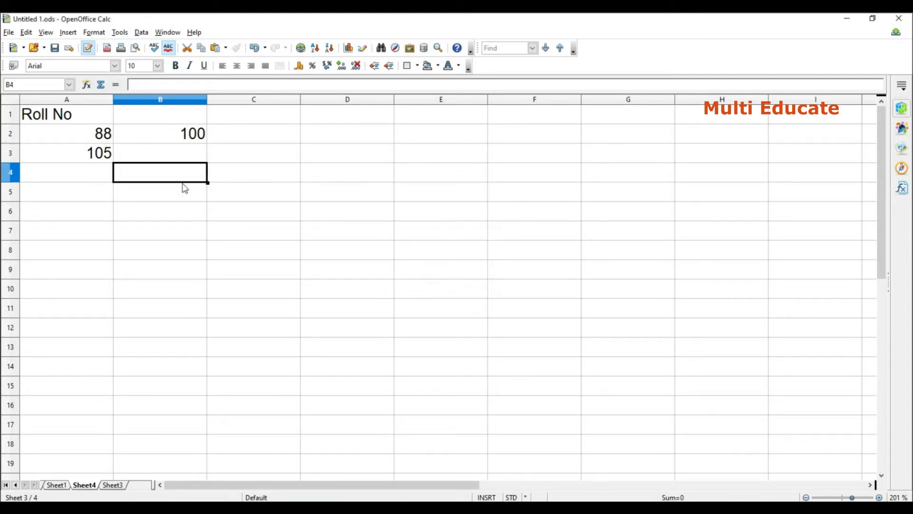
Enter 14.5 in cell B4 and 48.5 in cell B5.
text(14.5)
key(Return)
text(48.5)
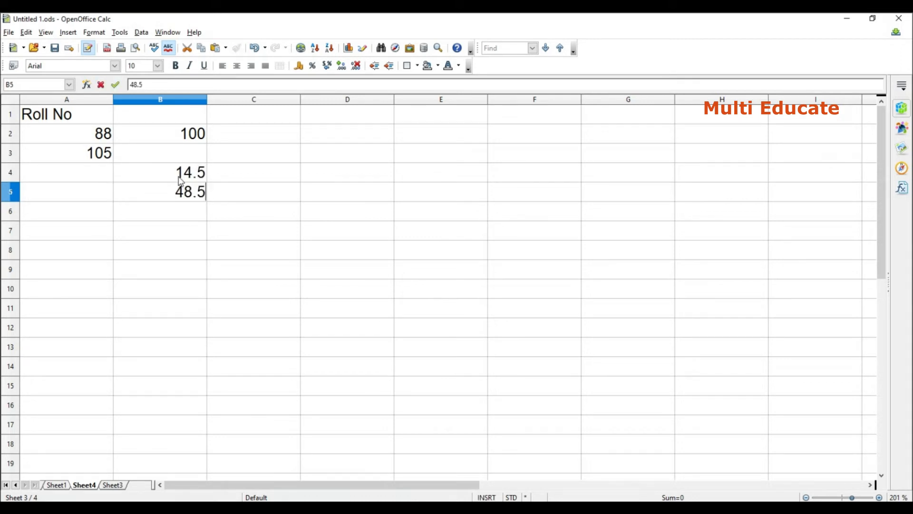
key(Return)
Enter 14.5 in cell A4 and accept the value despite the validity warning.
click(86, 177)
text(14.5)
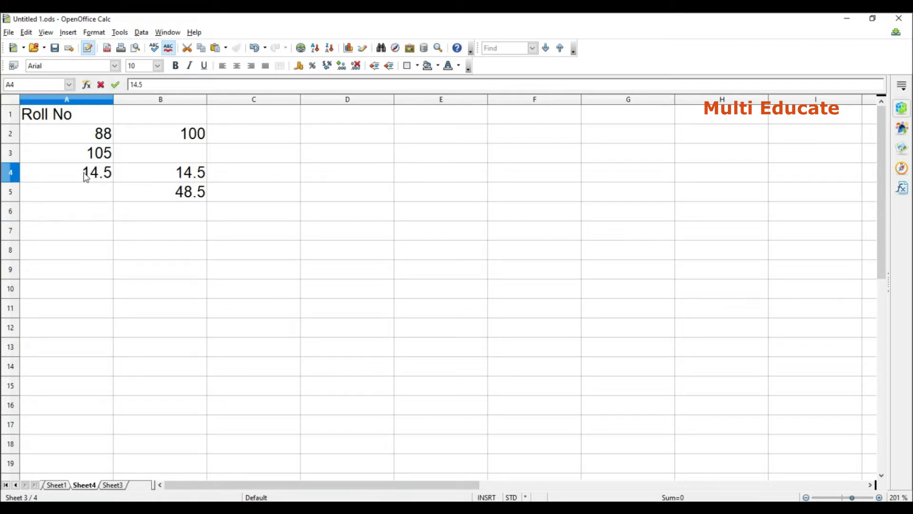
key(Return)
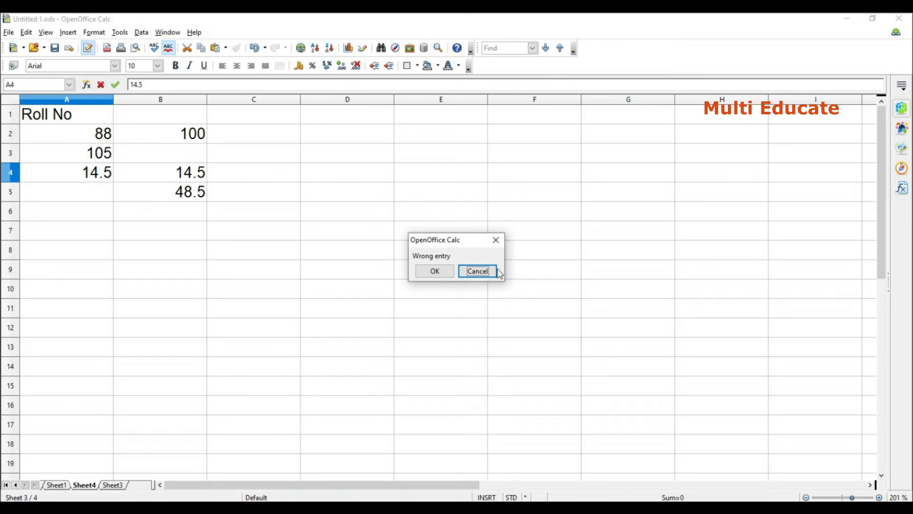
click(435, 271)
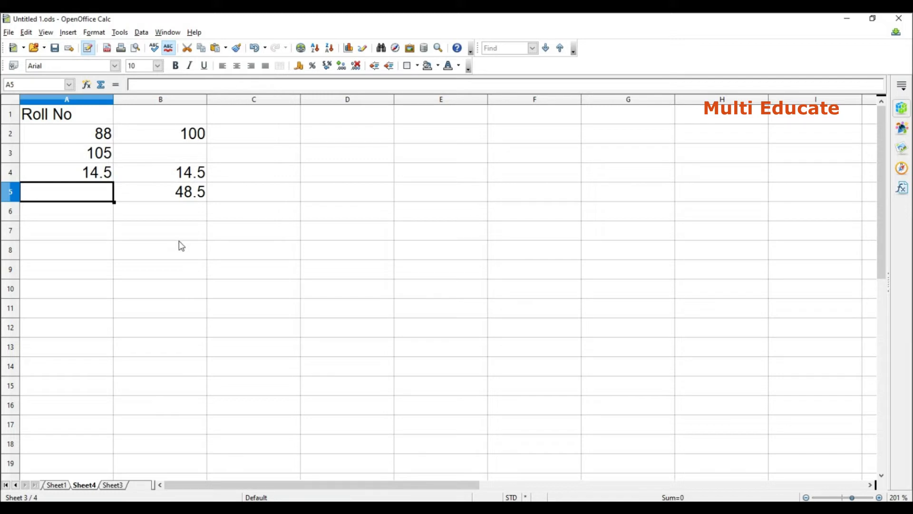
Start a validity rule for all of column C that allows only dates between two limits.
click(259, 100)
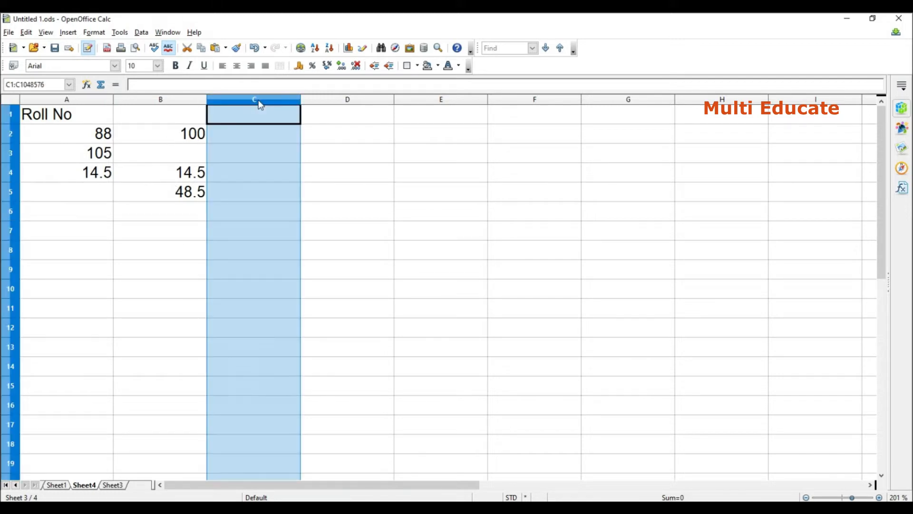
click(142, 33)
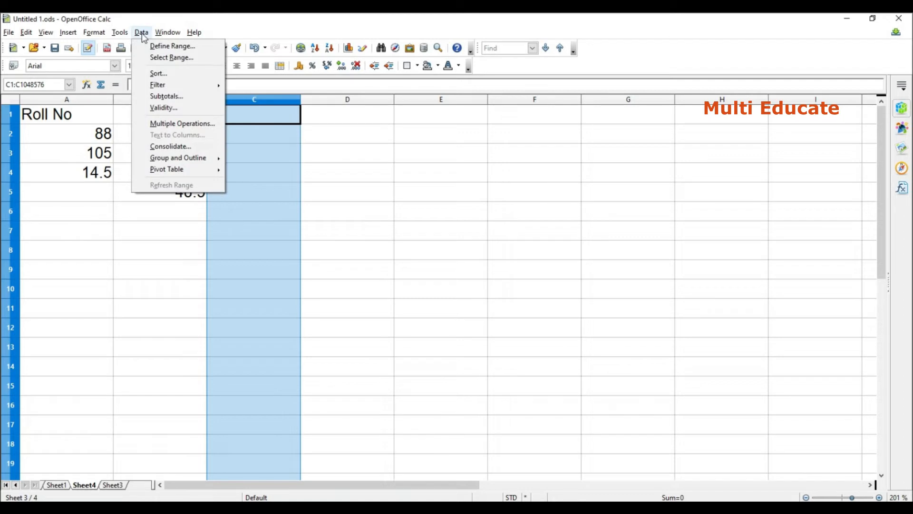
click(167, 109)
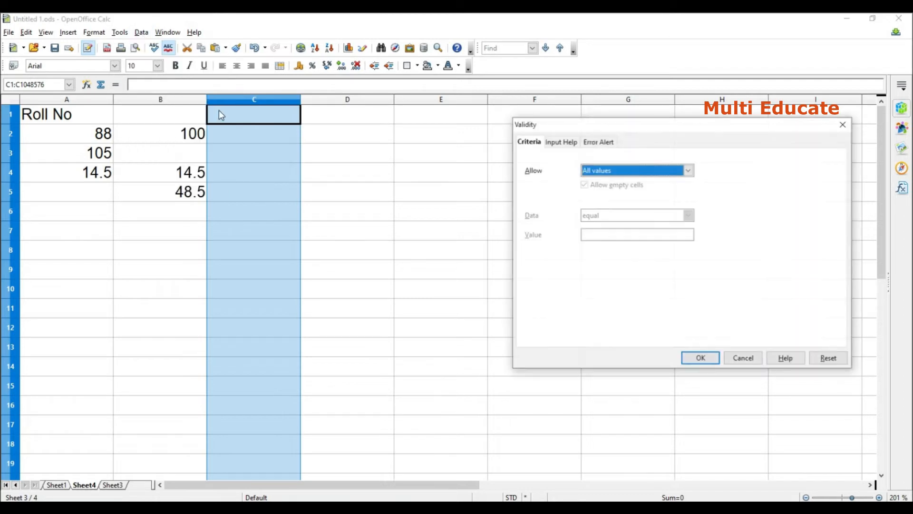
click(688, 170)
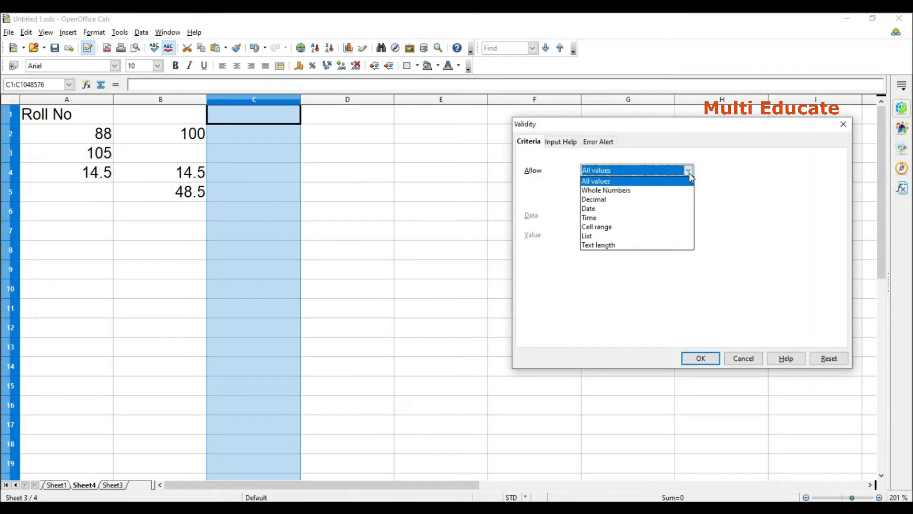
click(607, 214)
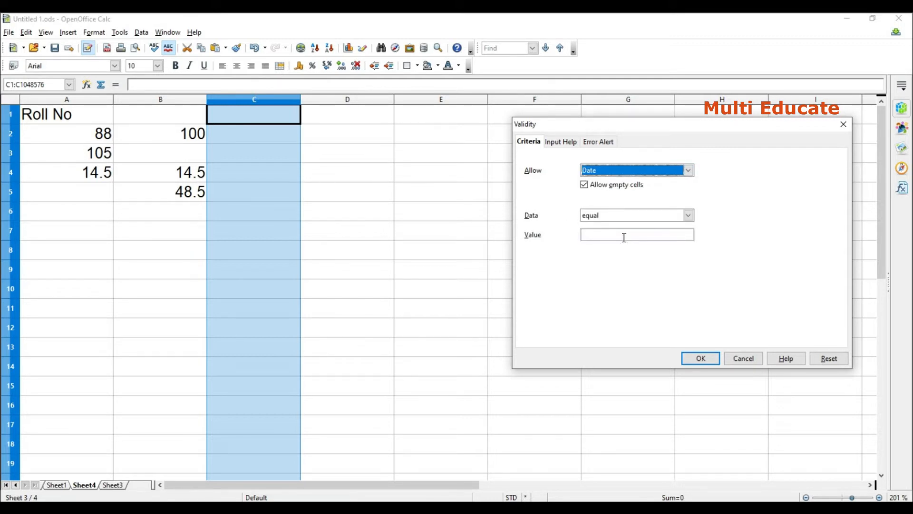
click(688, 215)
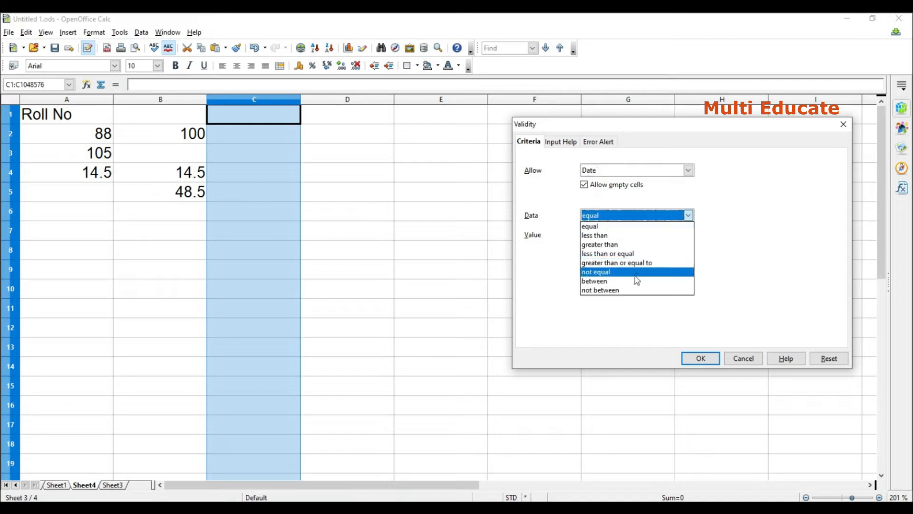
click(604, 282)
Set the rule's minimum date to 14/6/2012 and maximum to 14/6/2022, and apply it with the Stop error action.
click(596, 235)
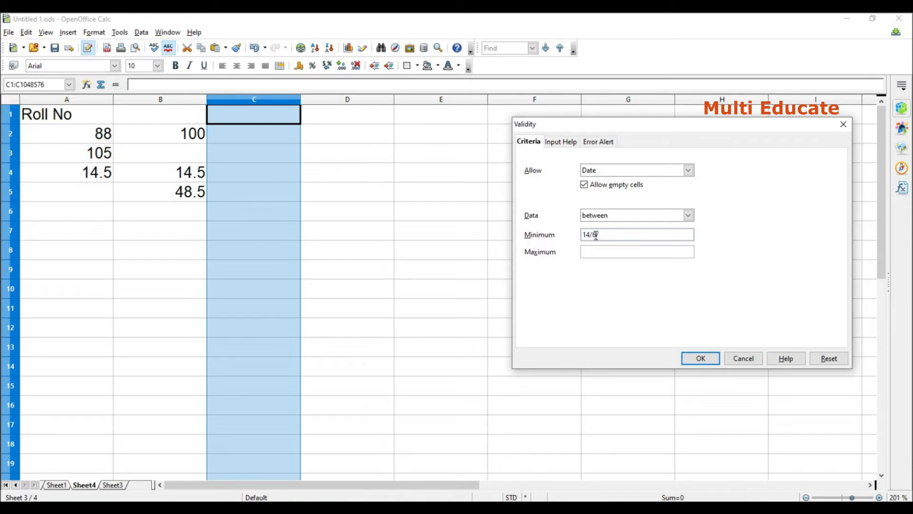
text(14/6/2012)
click(603, 251)
text(14/6/2022)
click(610, 144)
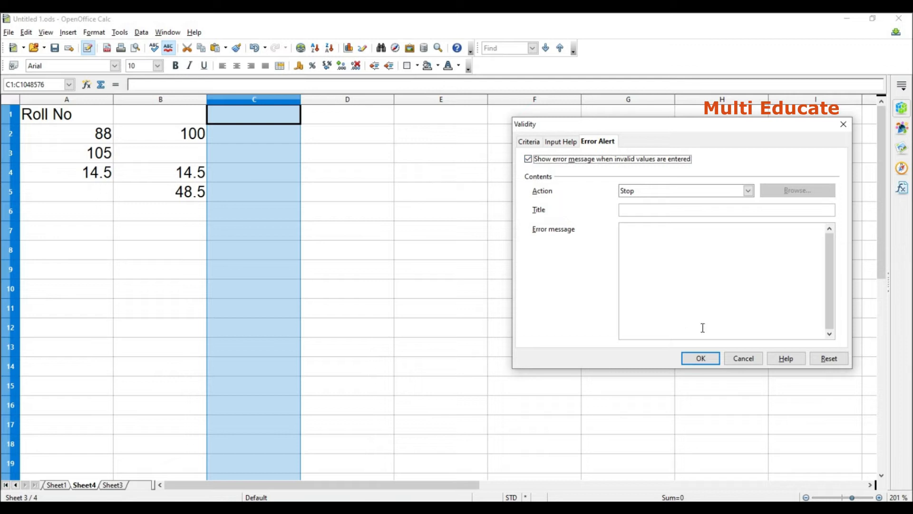
click(700, 358)
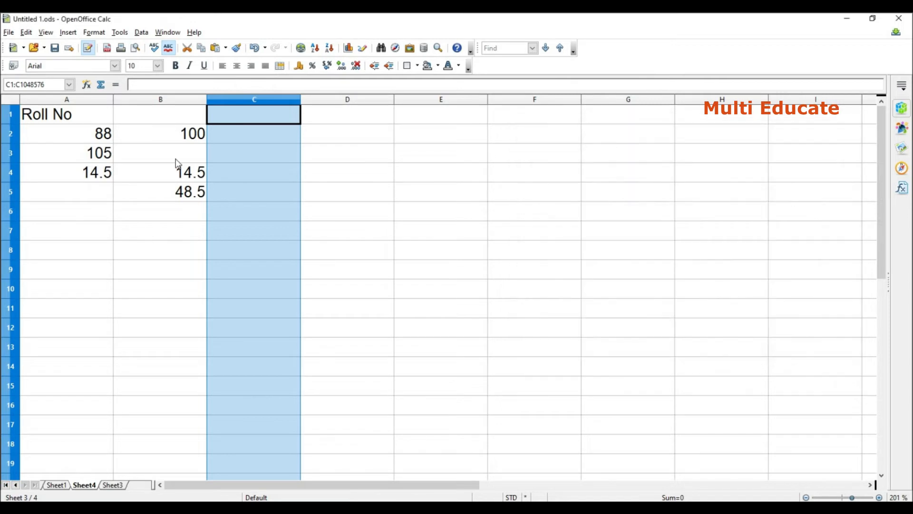
Try to enter the heading "date" in cell C1 and dismiss the error alert.
click(267, 158)
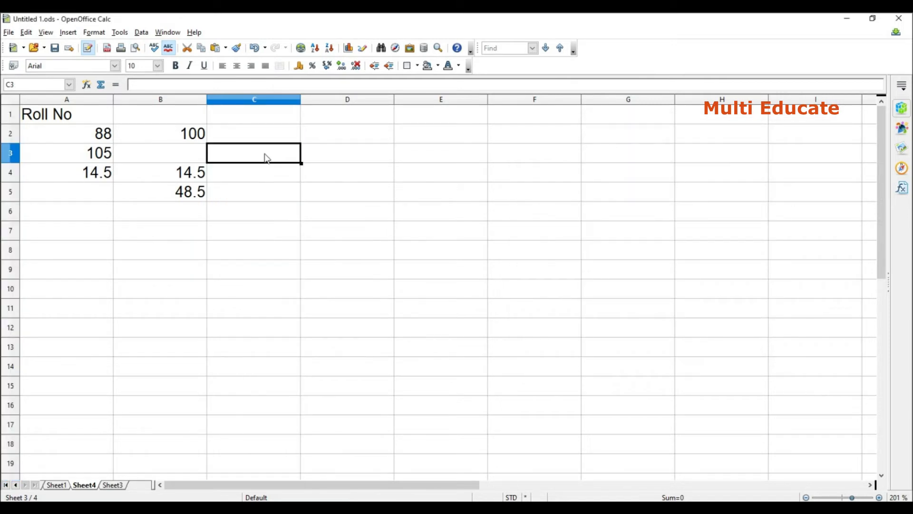
click(265, 118)
text(datd)
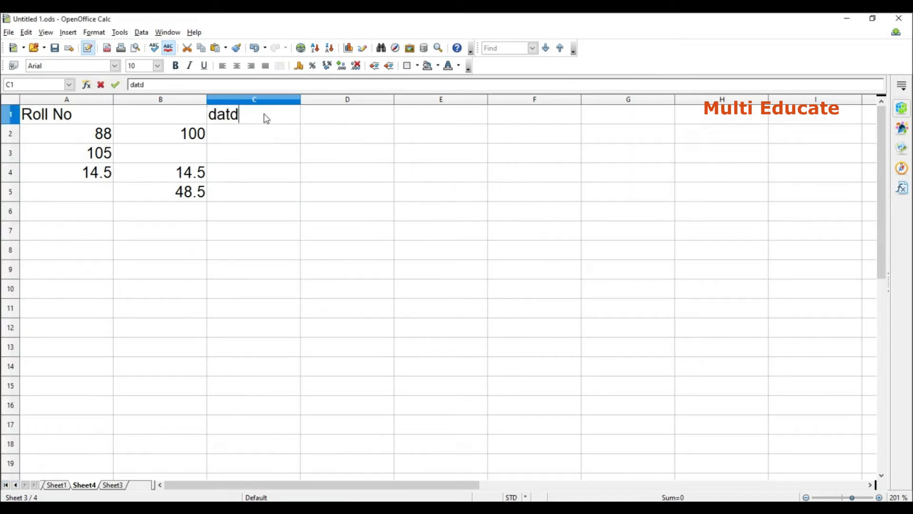
key(BackSpace)
text(e)
click(257, 143)
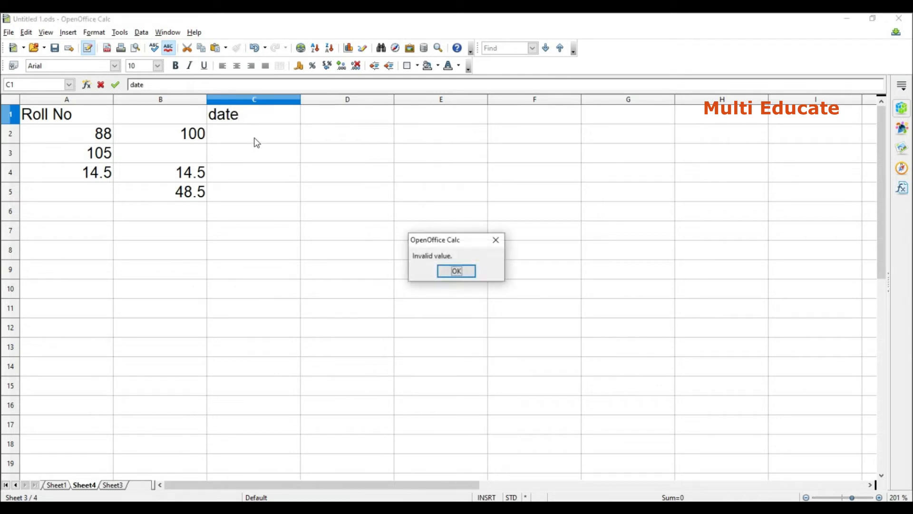
click(462, 273)
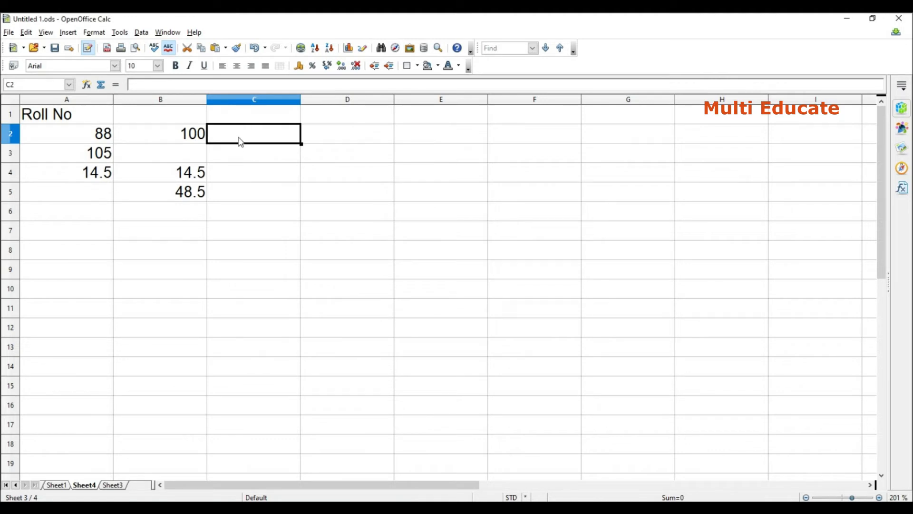
Enter the date 15/6/2012 in cell C2.
text(1)
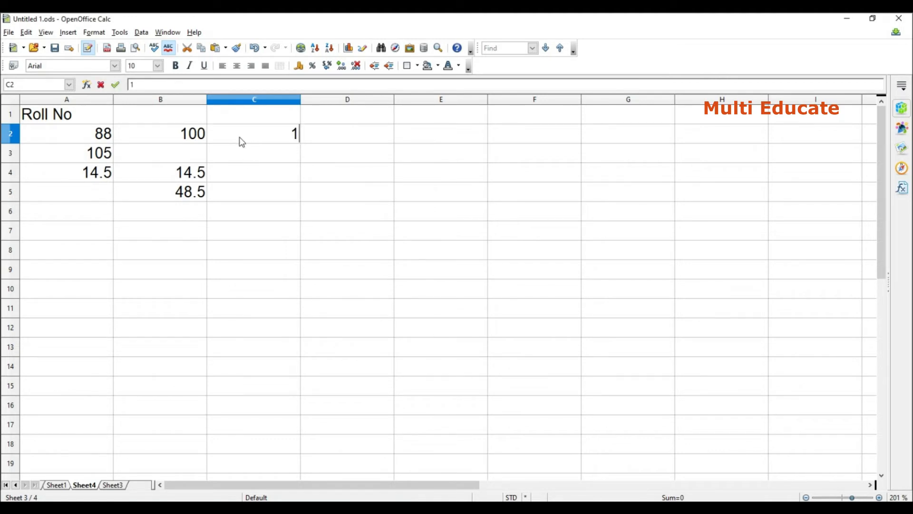
text(5/6/)
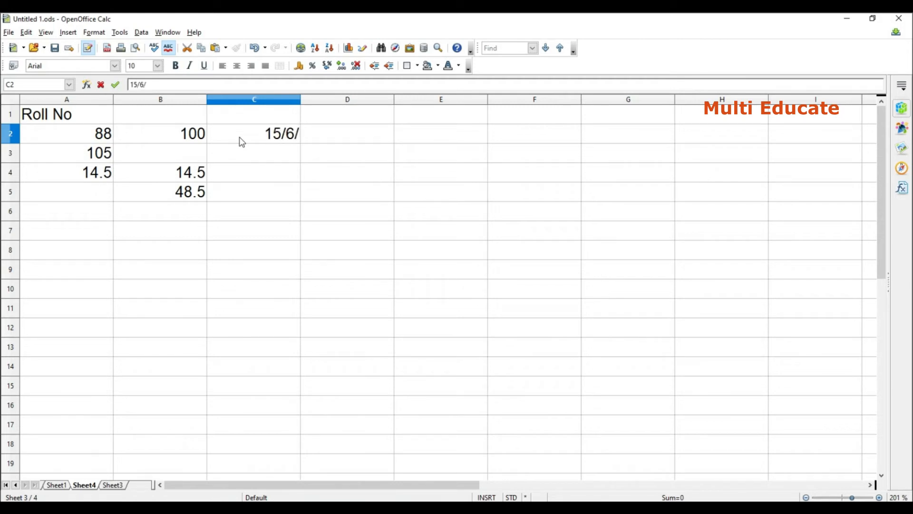
text(2012)
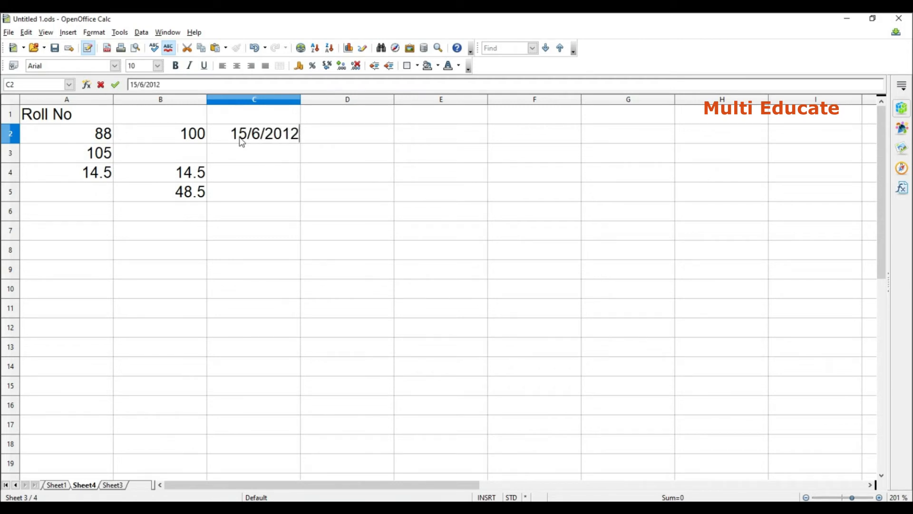
key(Return)
Try to enter the out-of-range date 6/6/2025 in cell C3 and dismiss the error alert.
text(6/)
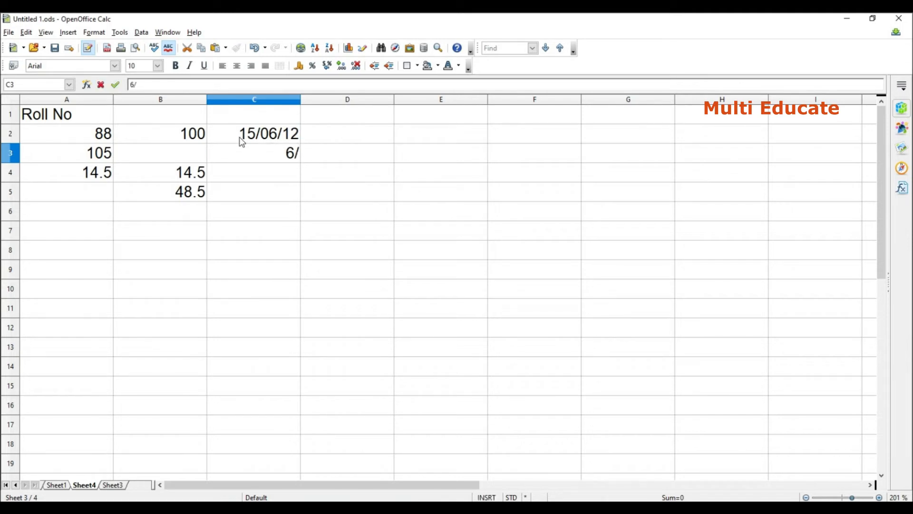
text(6/)
text(2025)
key(Return)
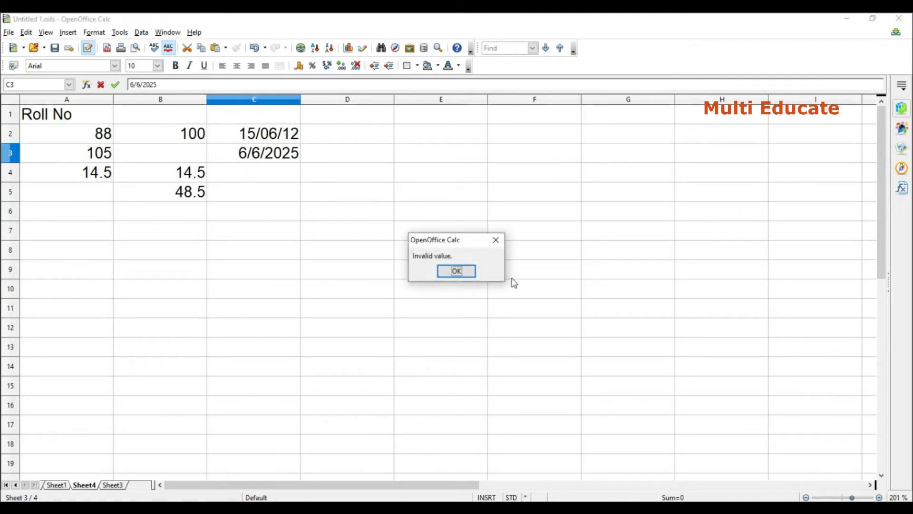
click(473, 271)
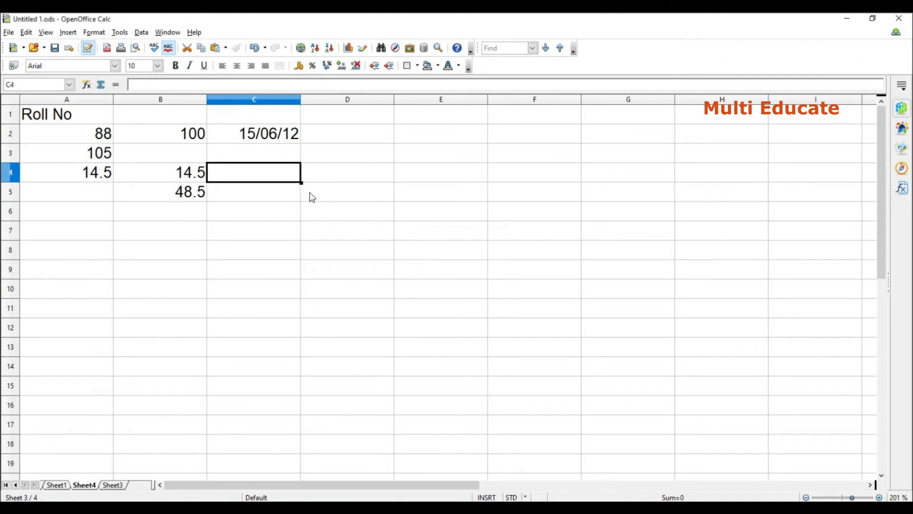
Try to enter the text "dayte" in cell C1 and dismiss the error alert.
click(250, 113)
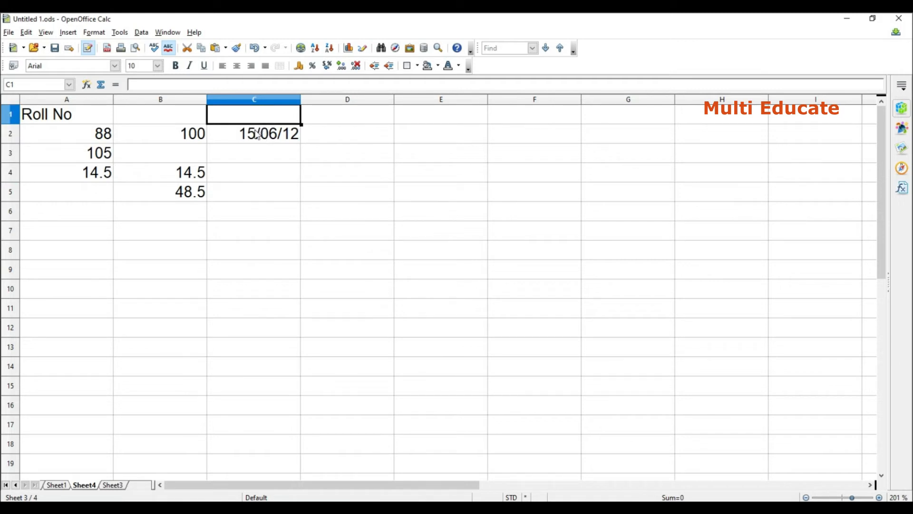
text(dayte)
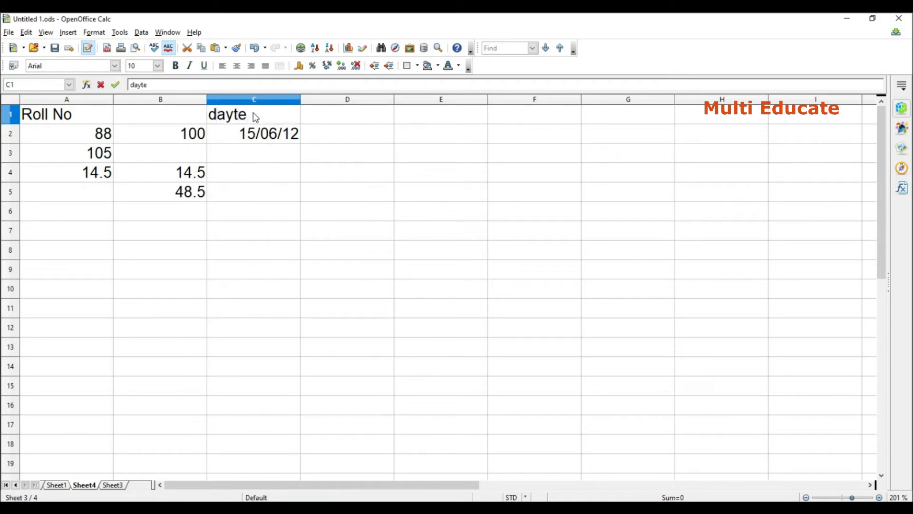
key(Return)
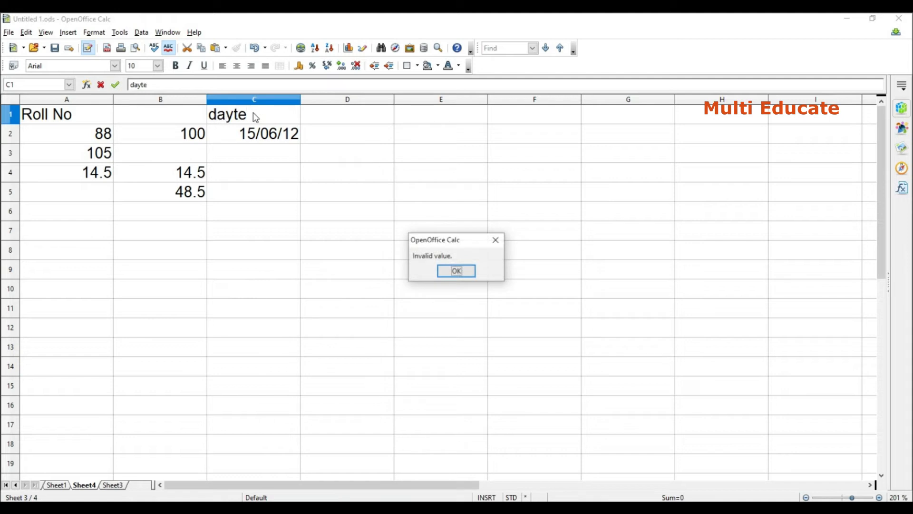
click(473, 271)
click(459, 164)
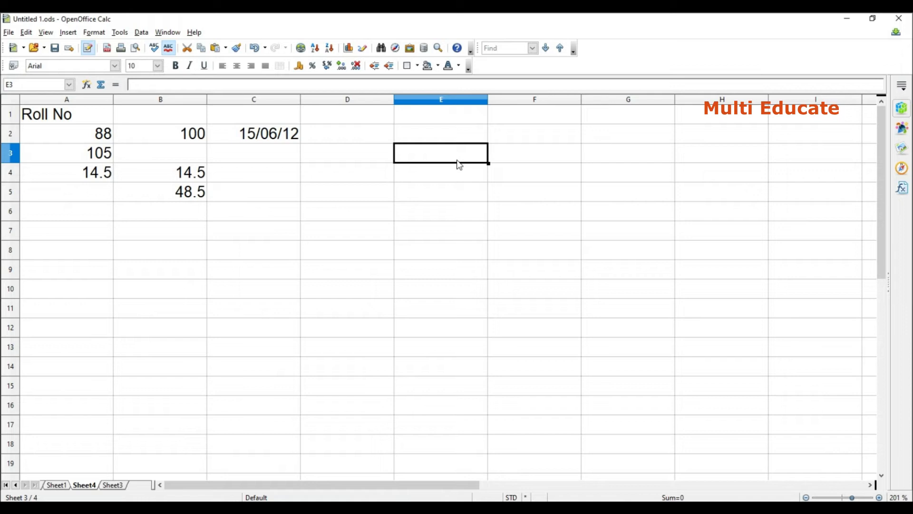
Enter the heading "Date" in cell C1.
click(271, 119)
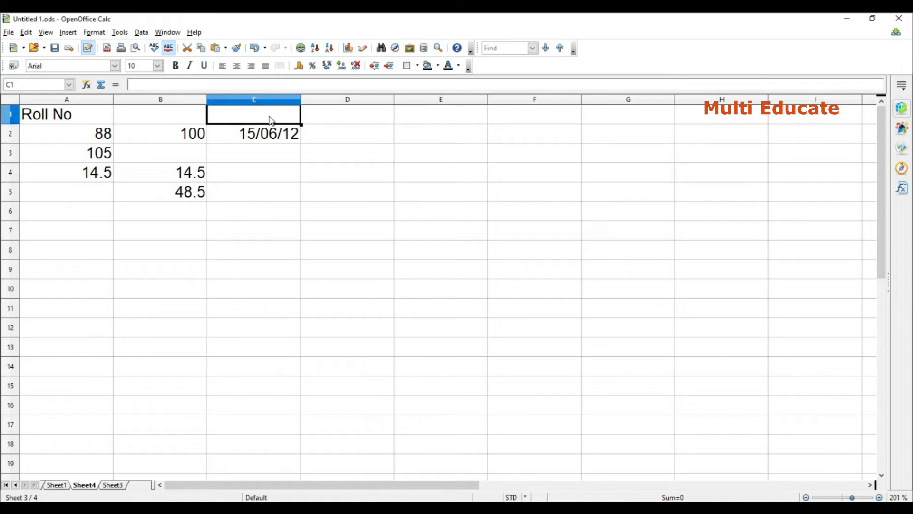
click(269, 116)
click(268, 119)
text(Date)
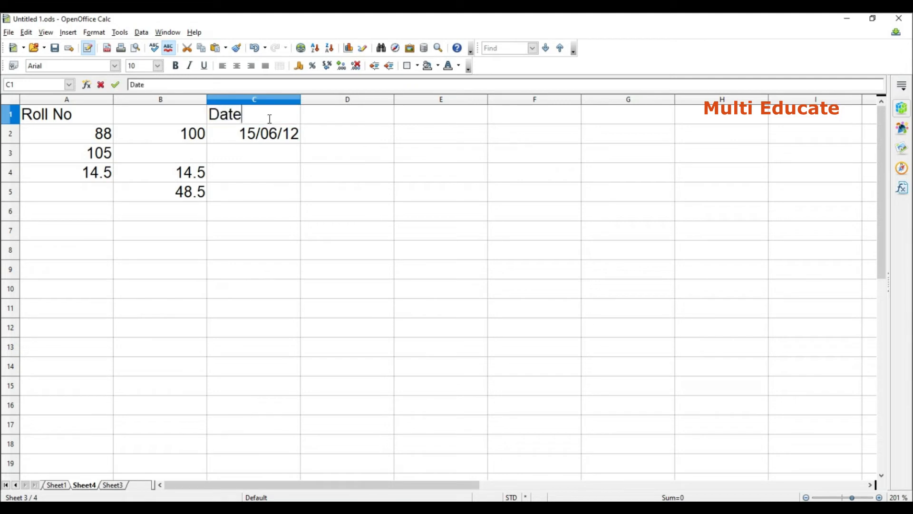
click(238, 162)
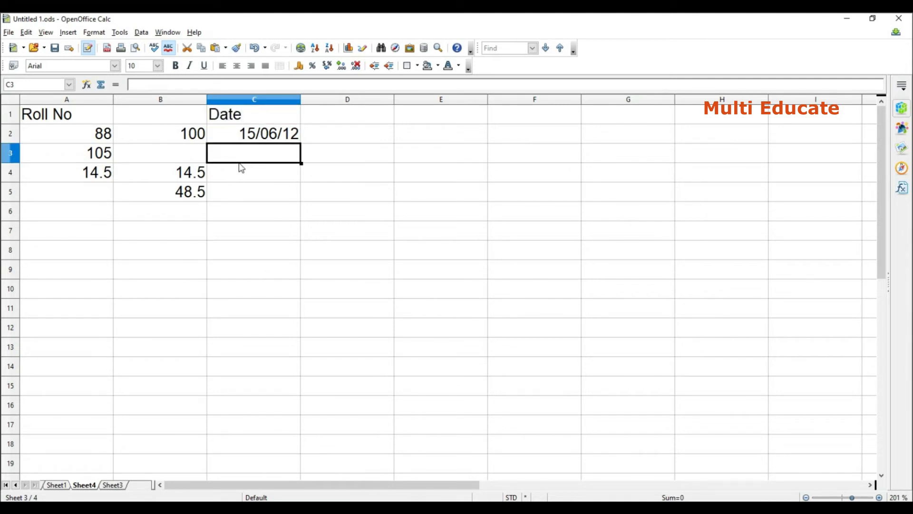
Enter the heading "Cell range" in cell D1.
click(351, 114)
text(C)
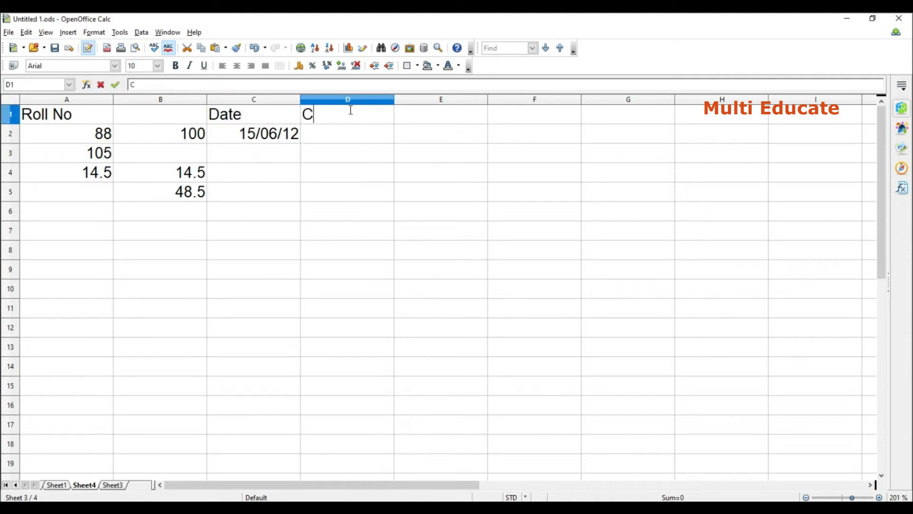
text(ell range)
click(368, 140)
key(Up)
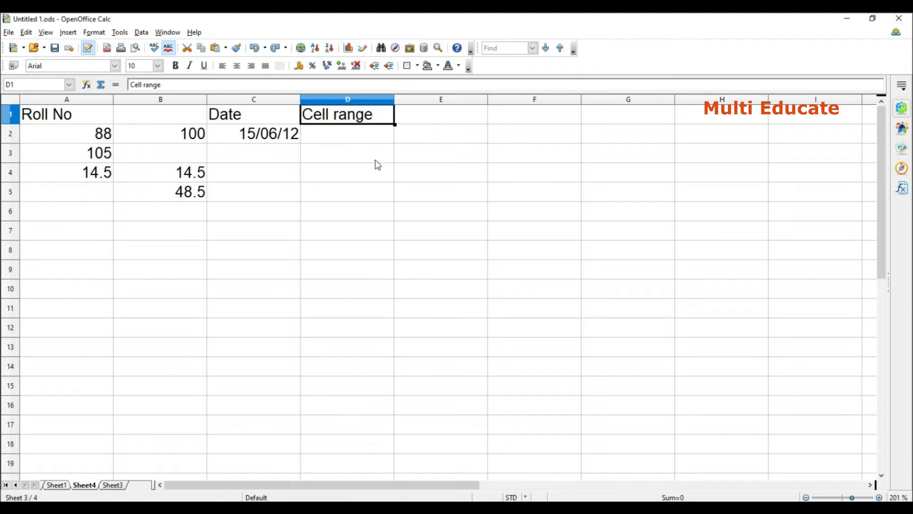
Restrict cell D2 with a Cell range validity rule whose source is $Sheet3.$B$1:$B$7.
click(367, 143)
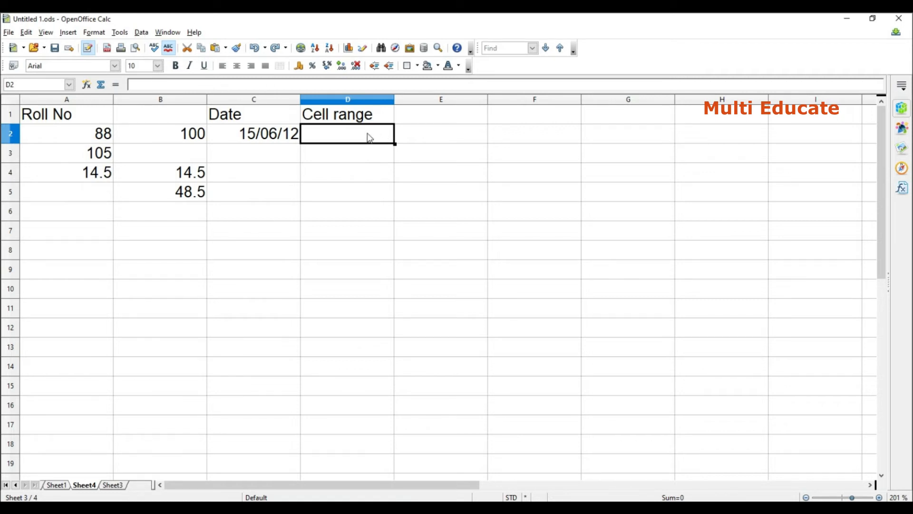
click(141, 31)
click(182, 108)
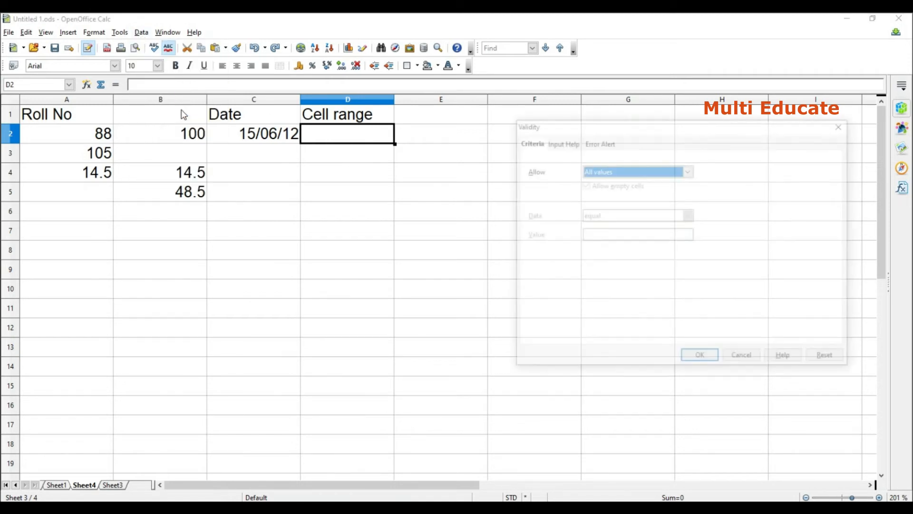
click(689, 170)
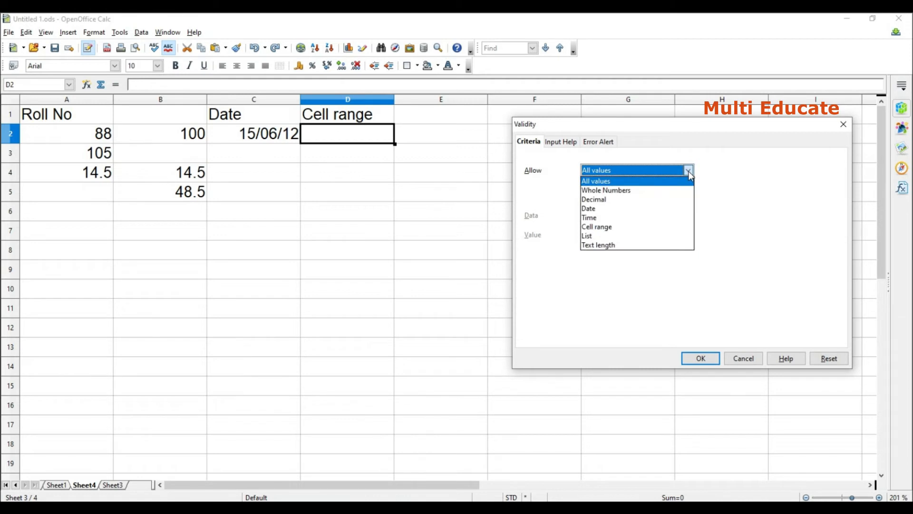
click(610, 227)
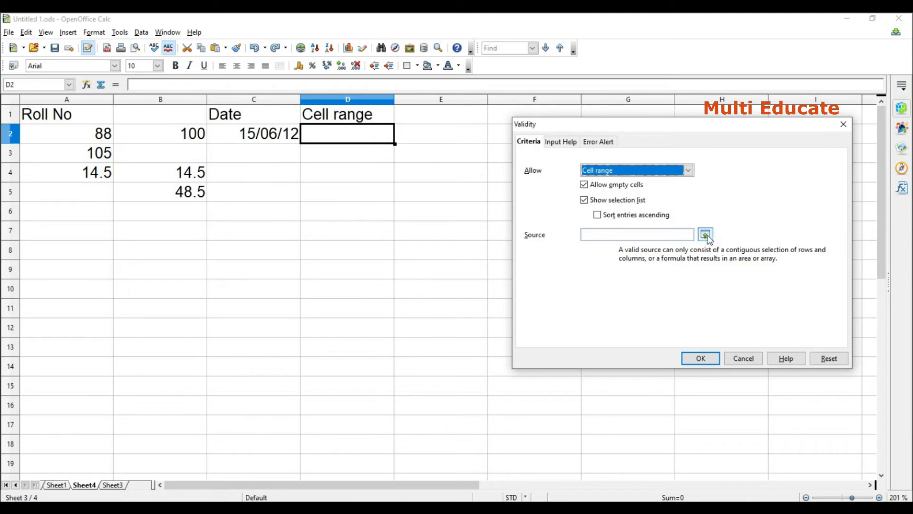
click(706, 235)
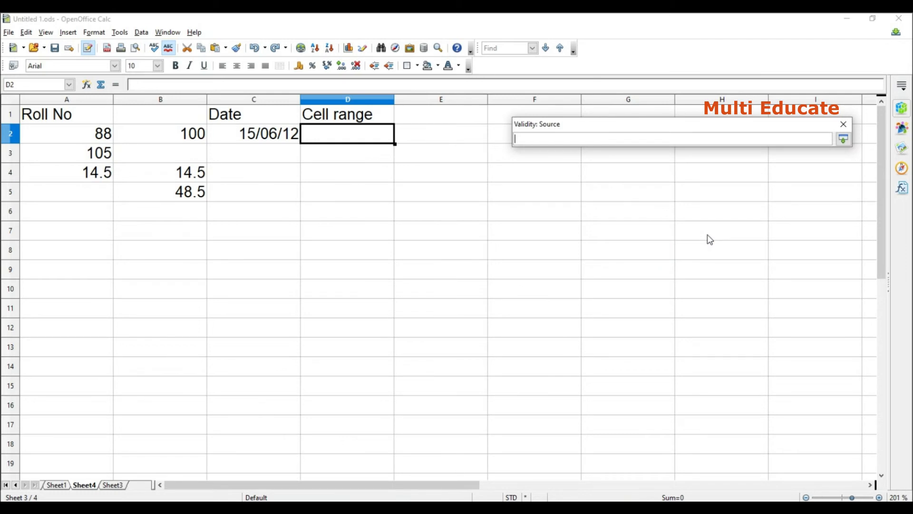
click(114, 486)
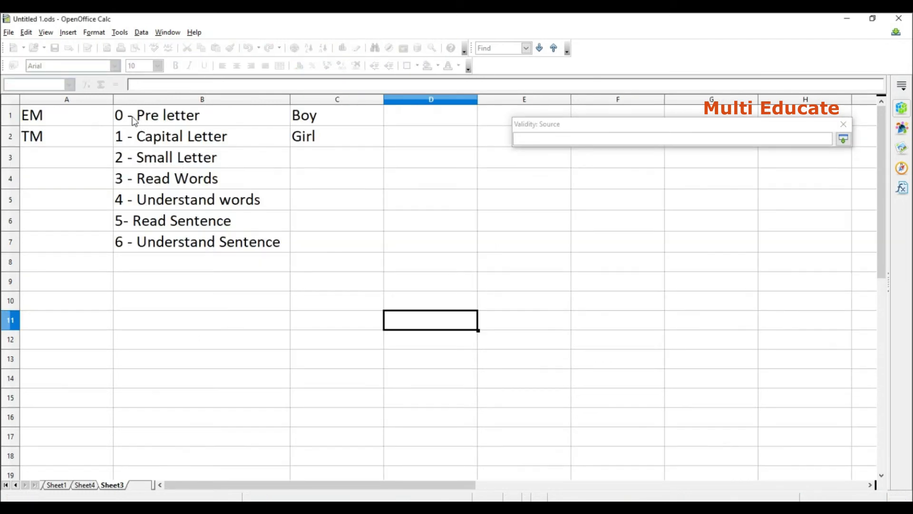
drag(127, 117, 157, 243)
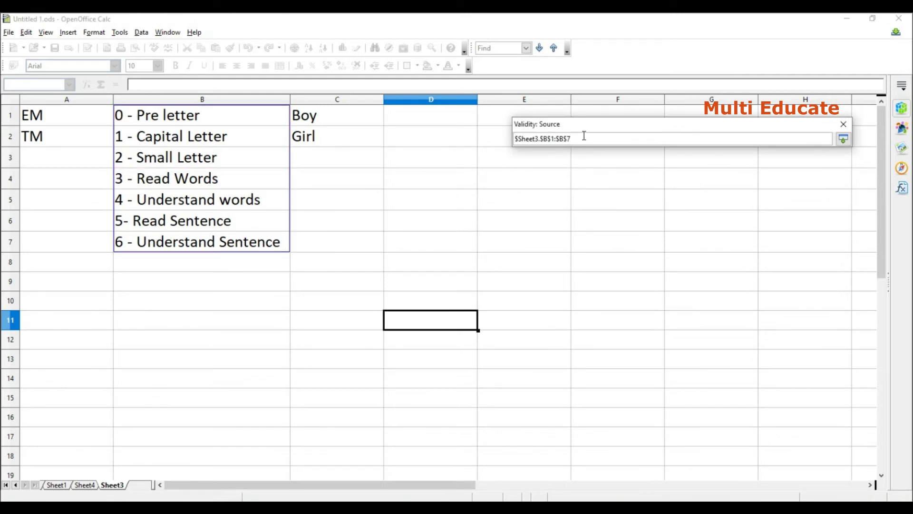
key(Return)
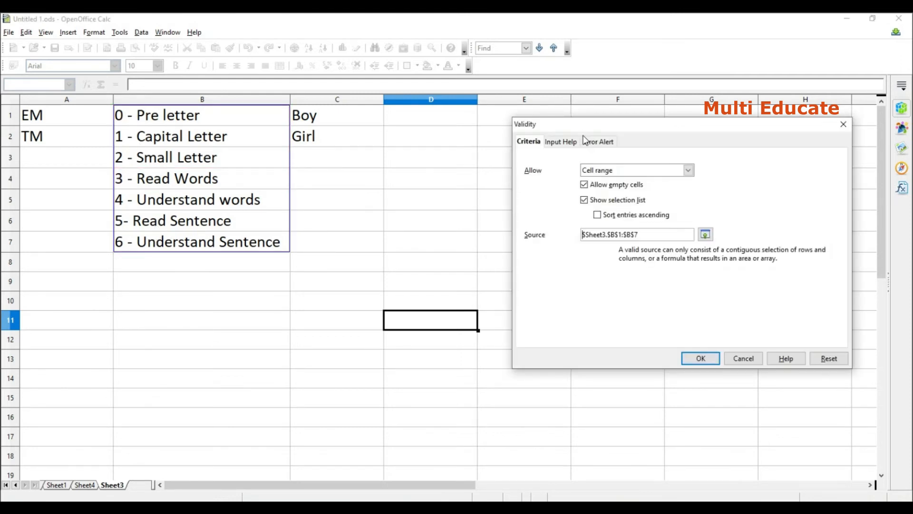
click(701, 359)
Choose "1 - Capital Letter" from the selection list of cell D2 and fill it down through D5.
click(400, 138)
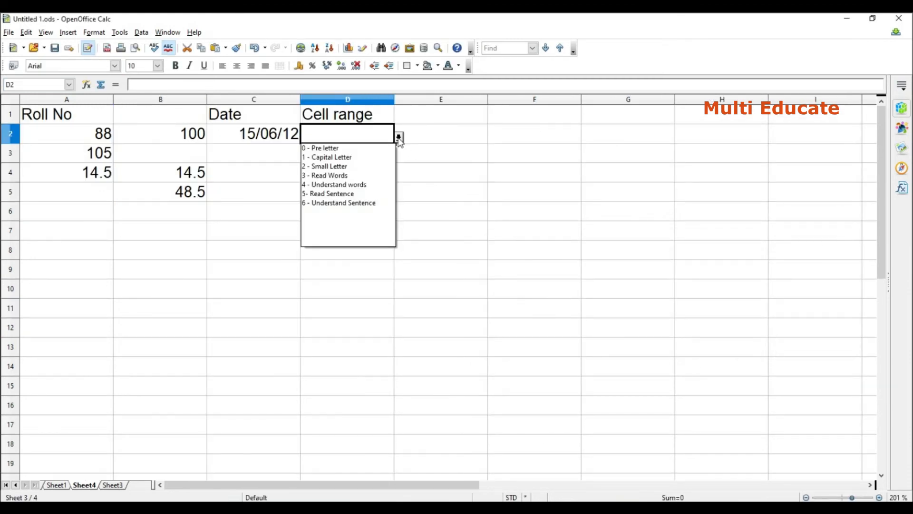
click(356, 156)
click(378, 158)
click(375, 178)
click(371, 236)
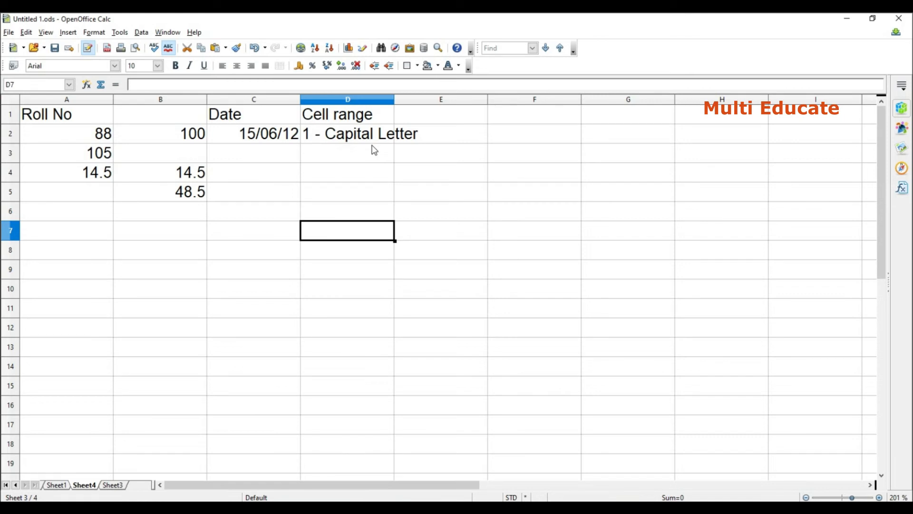
click(387, 139)
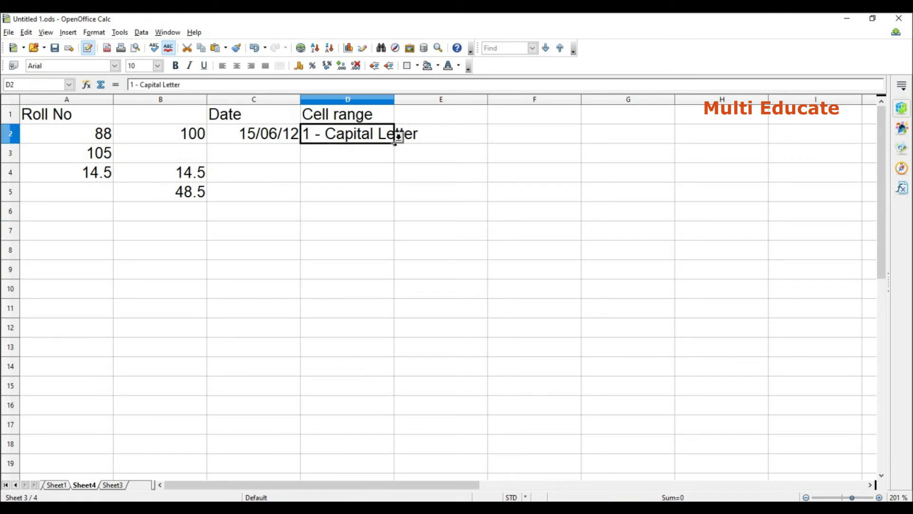
drag(397, 138, 395, 204)
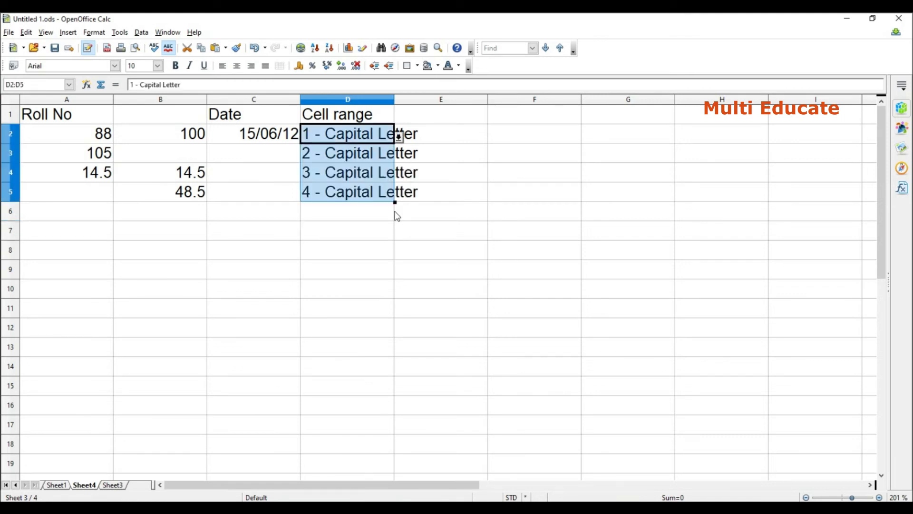
Choose "2 - Small Letter" from the selection list in D3 and "4 - Understand words" in D4.
click(355, 160)
click(398, 155)
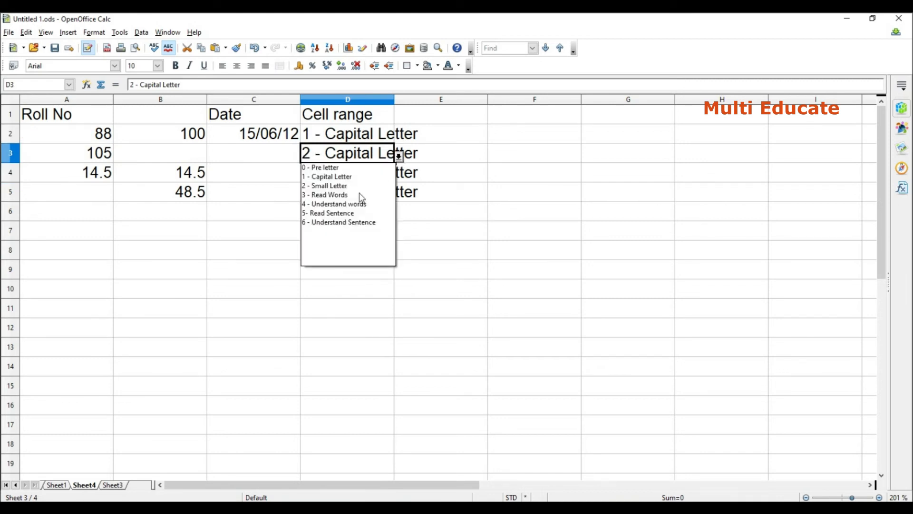
click(344, 187)
click(374, 173)
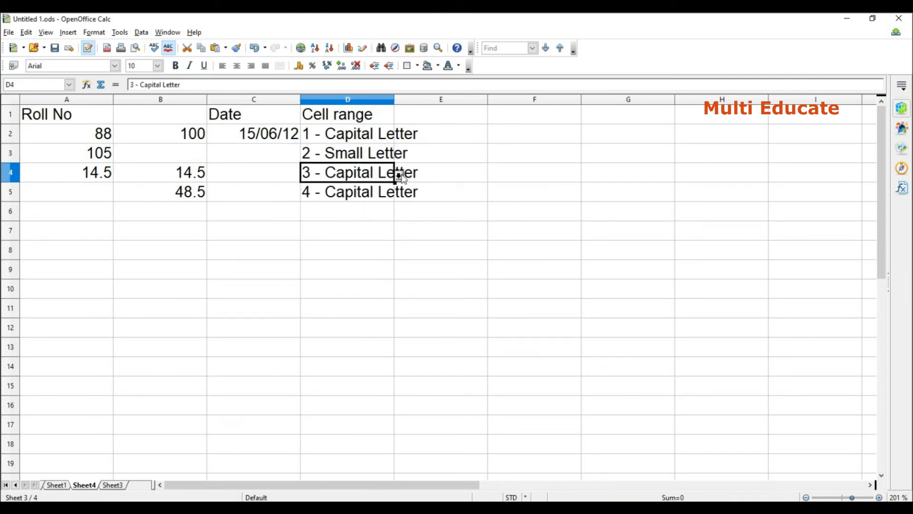
click(399, 176)
click(335, 225)
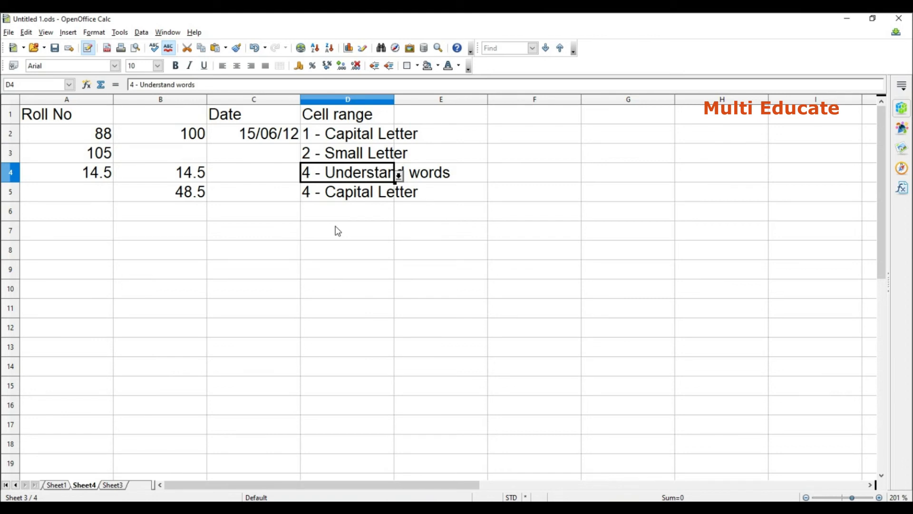
click(355, 239)
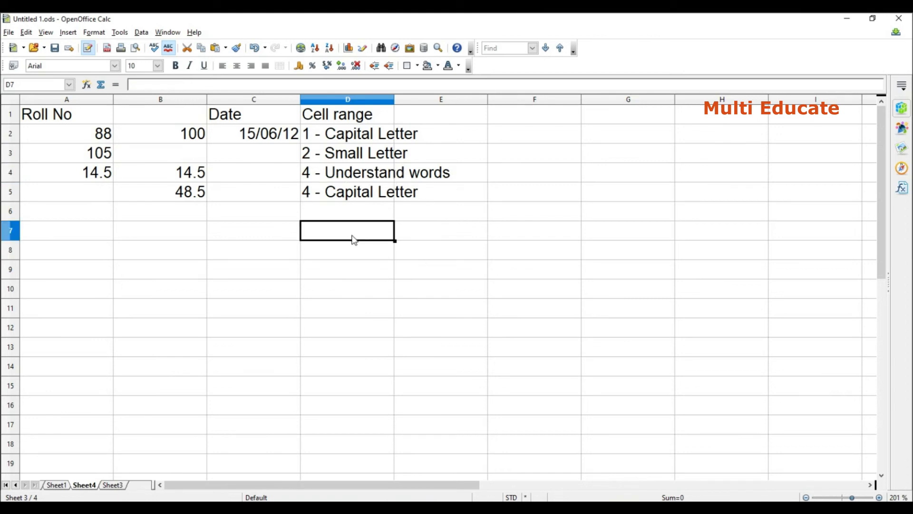
click(424, 269)
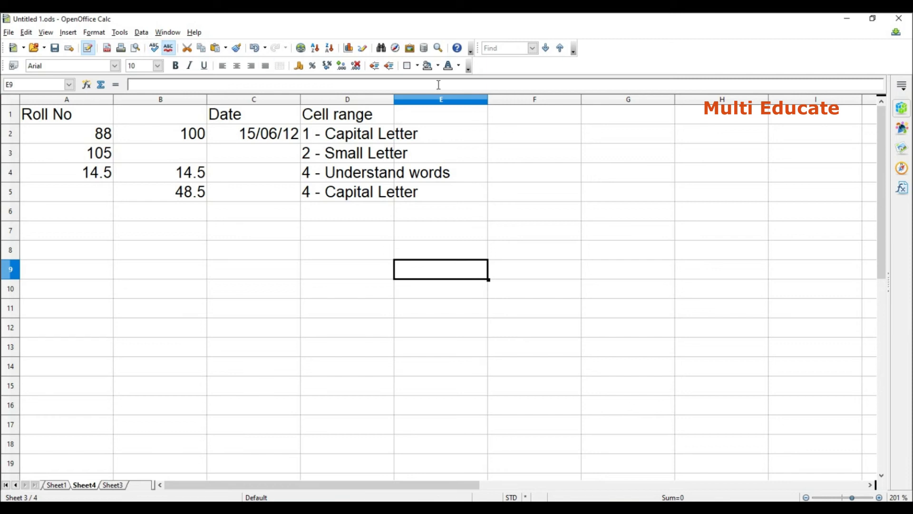
Restrict the whole column E with a List validity rule containing the entries 1, 2, 3, 4 and 5.
click(455, 101)
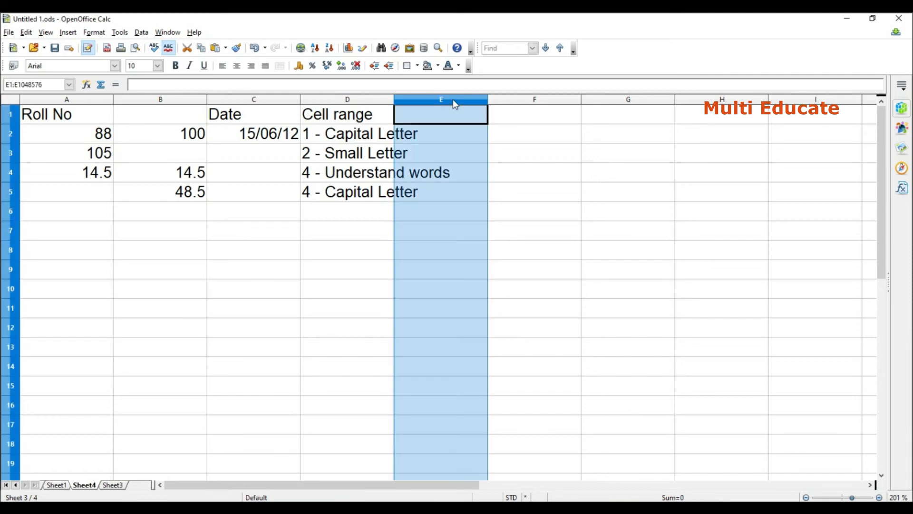
click(142, 32)
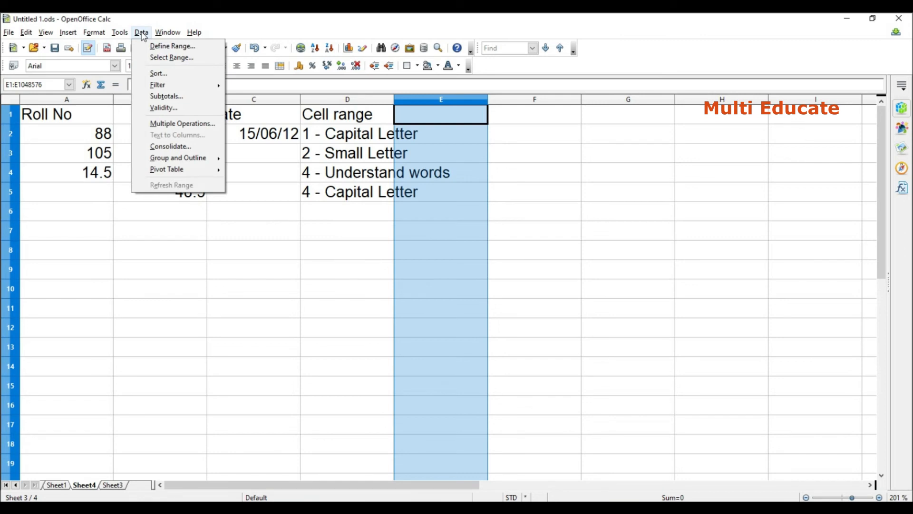
click(162, 107)
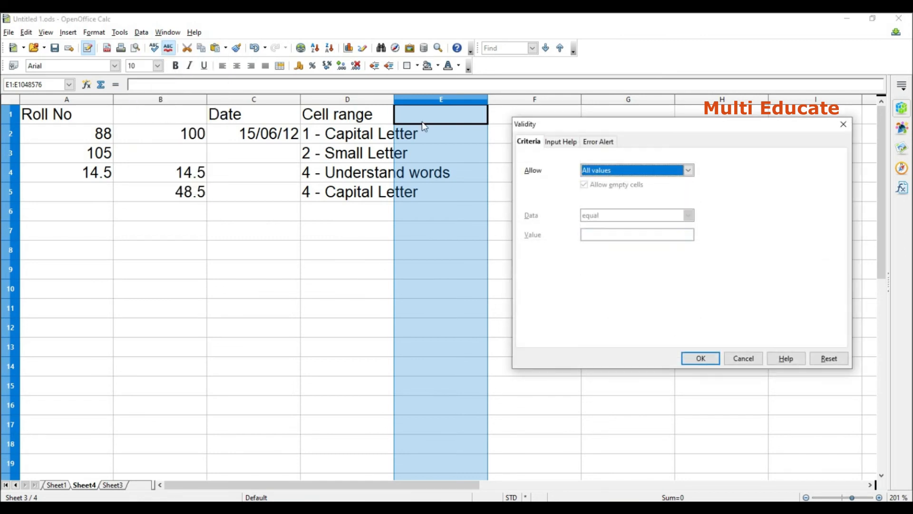
click(688, 170)
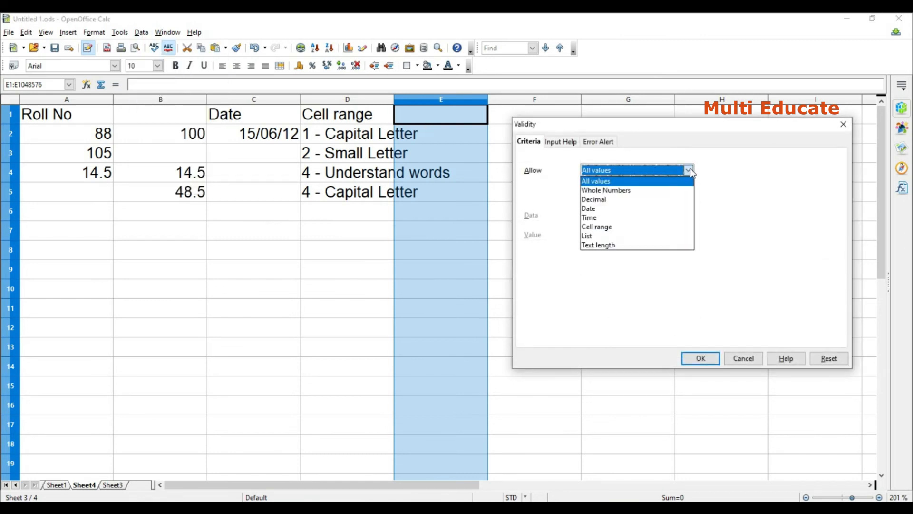
click(594, 236)
click(593, 237)
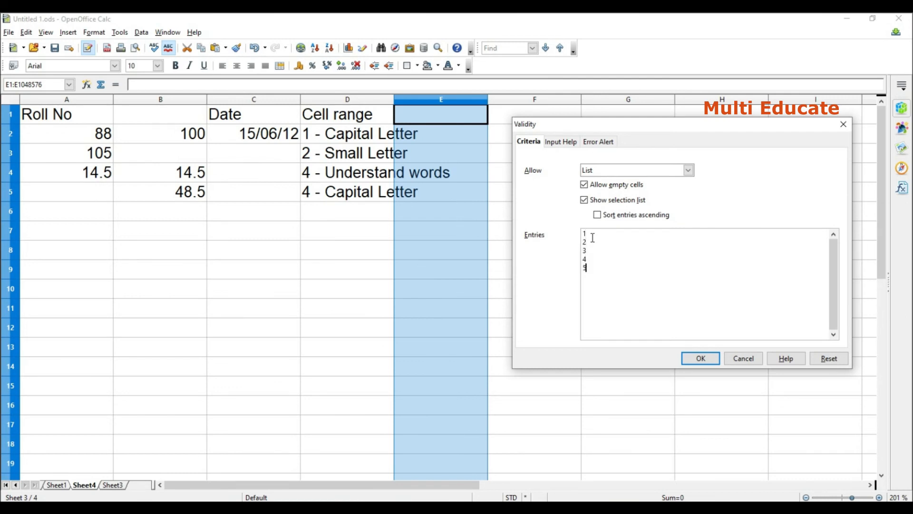
click(598, 142)
click(532, 159)
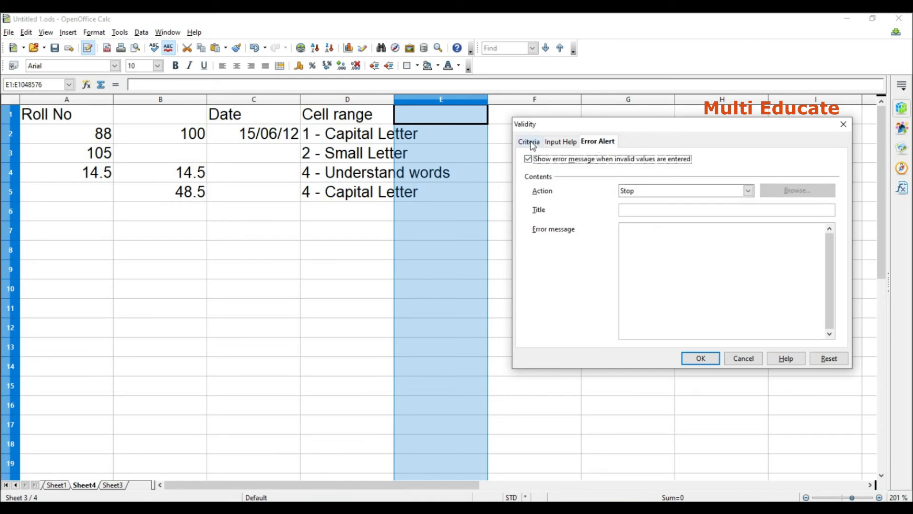
click(698, 359)
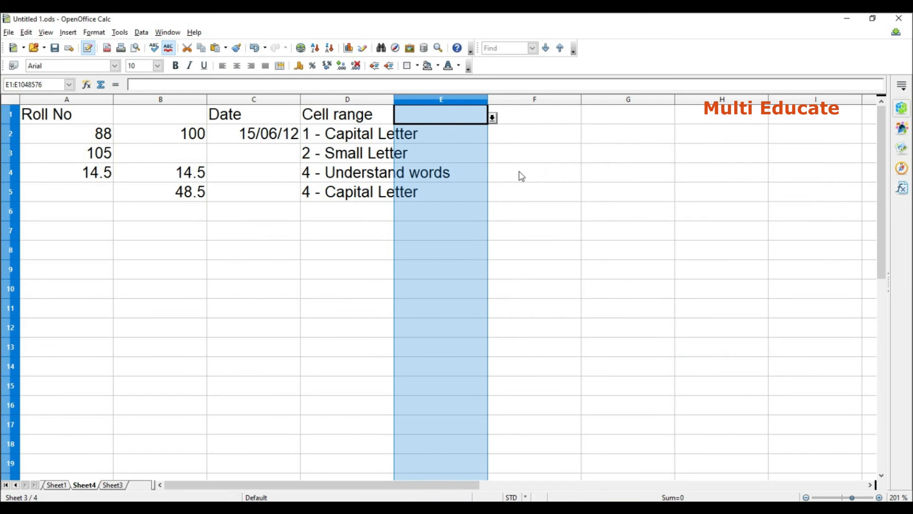
Pick 3 from the selection list in cell E1 and 5 in cell E3.
click(493, 118)
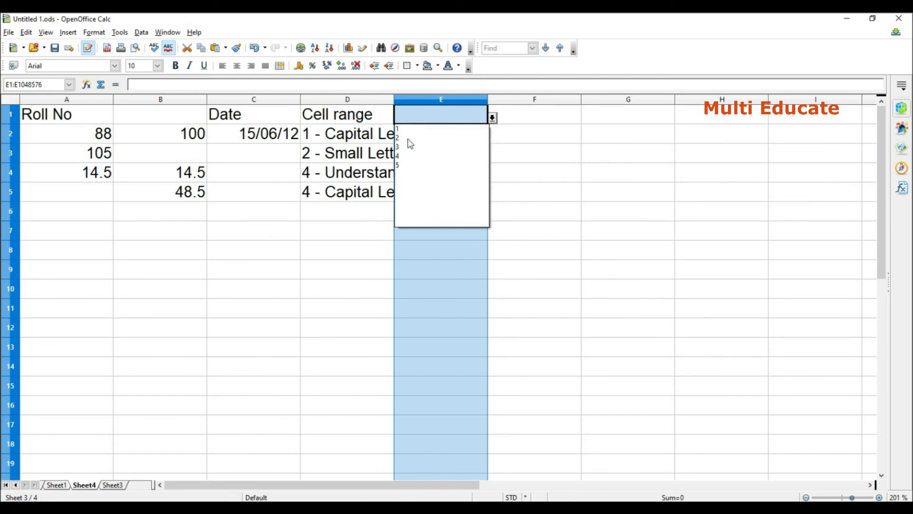
click(397, 147)
click(467, 157)
click(492, 157)
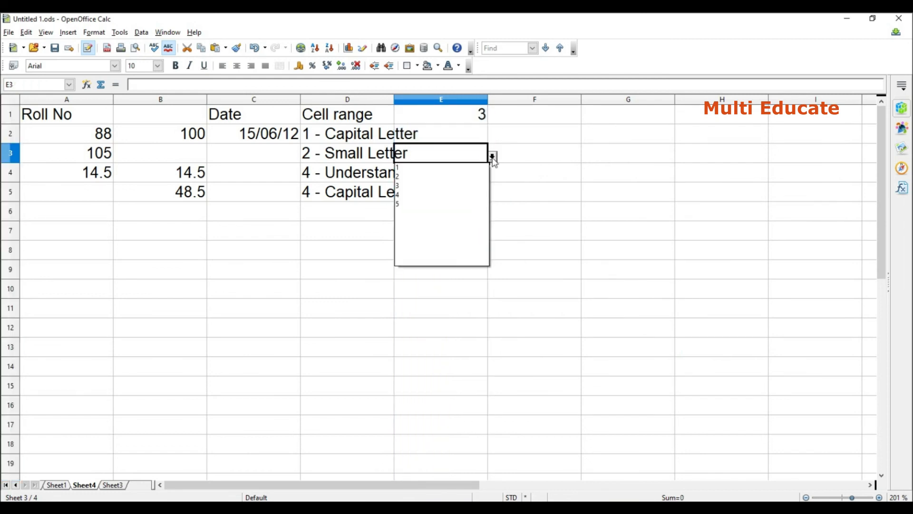
click(408, 204)
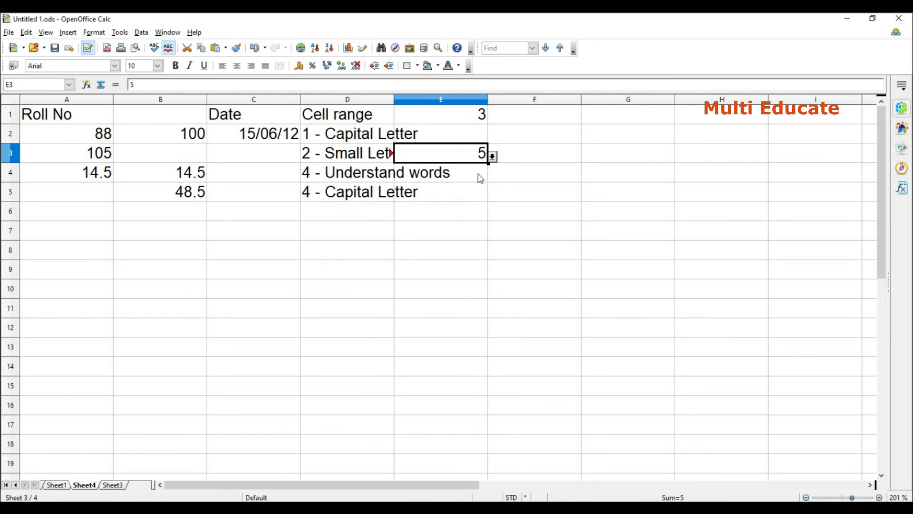
click(470, 142)
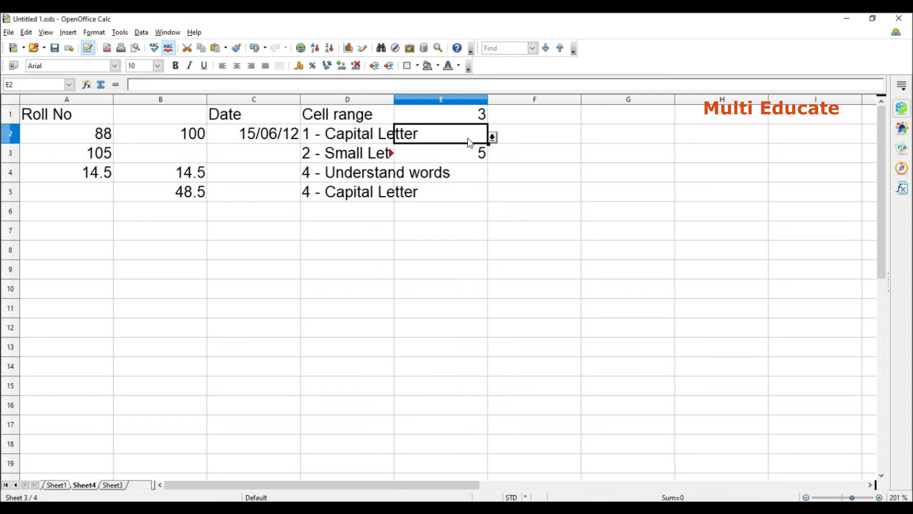
Add the entries 6, 7 and 8 to the List validity rule of column E.
click(450, 100)
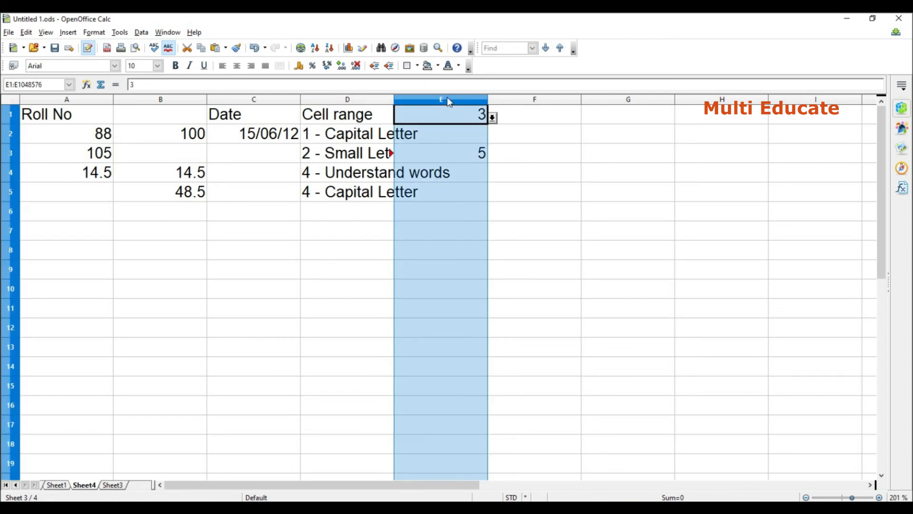
click(141, 32)
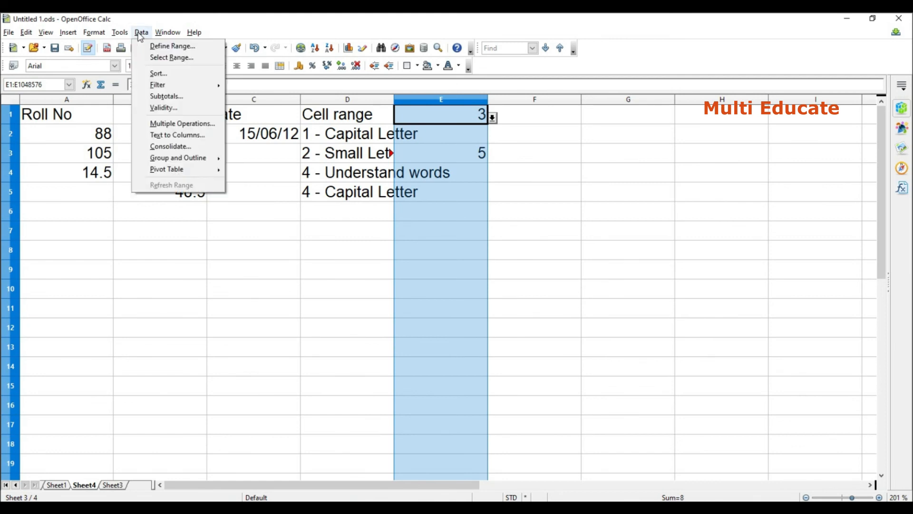
click(162, 108)
click(529, 142)
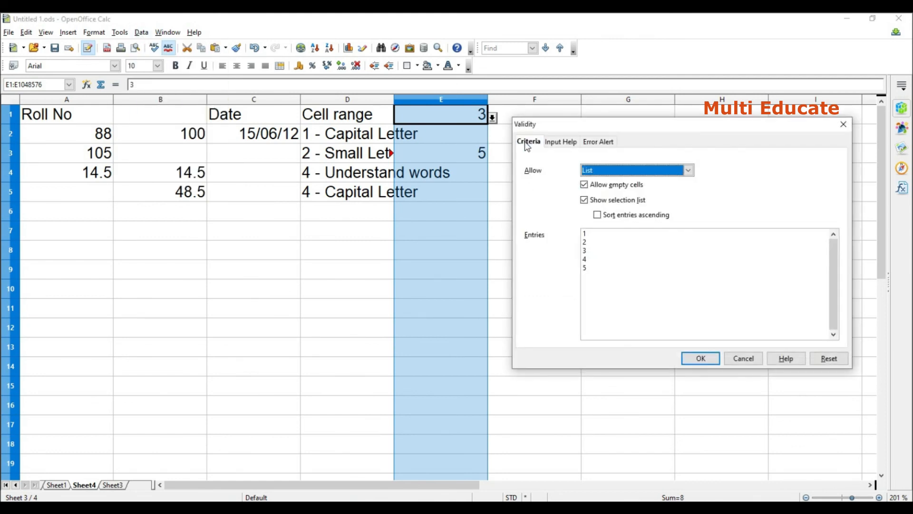
click(593, 269)
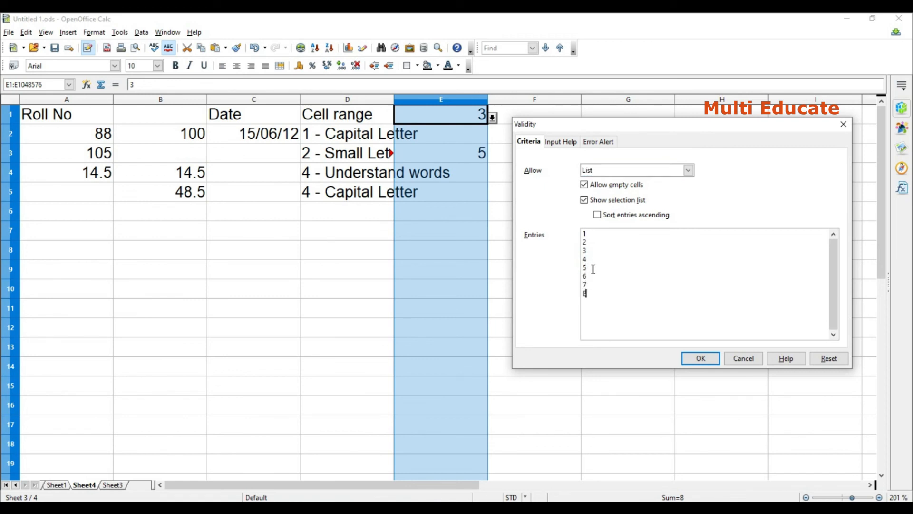
text(6 7 8)
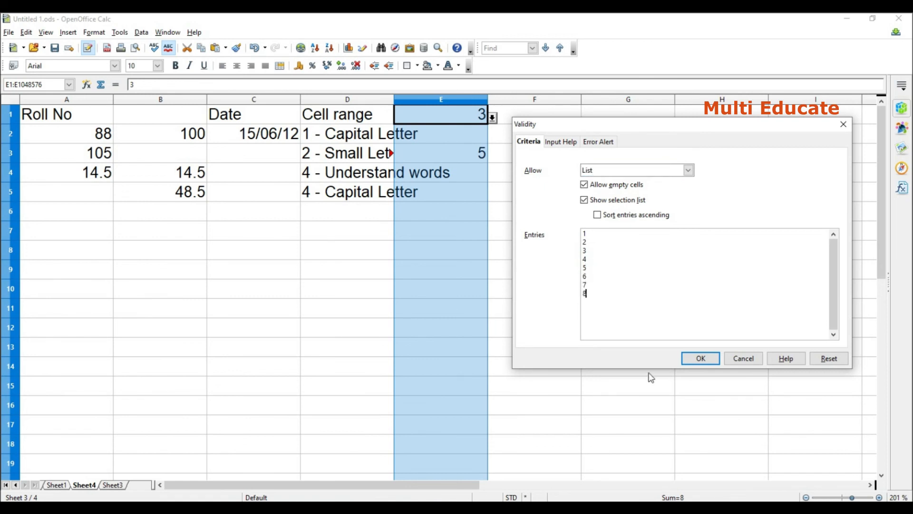
click(701, 359)
Pick 8 from the selection list in cell E8.
click(450, 250)
click(493, 254)
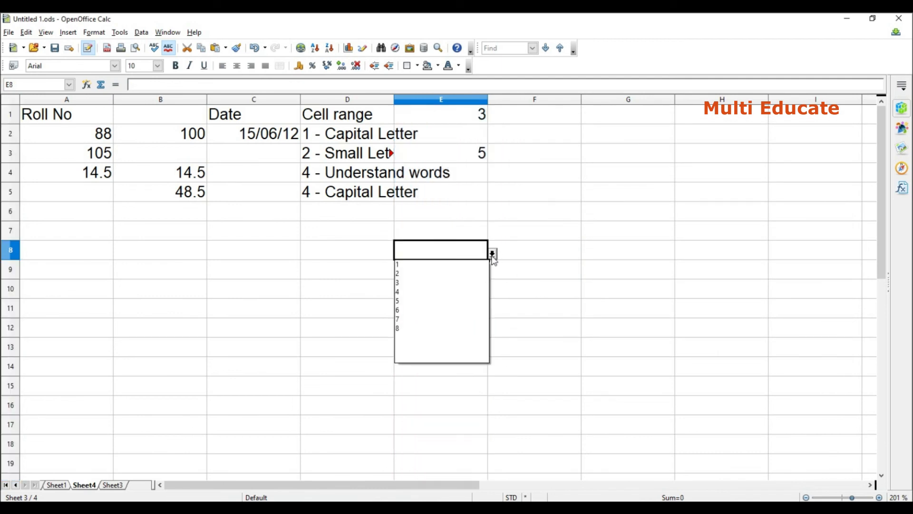
click(401, 328)
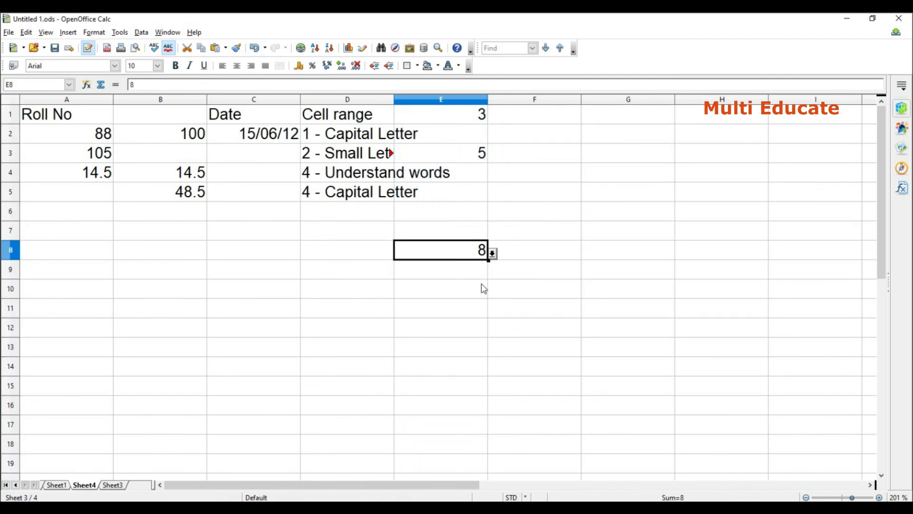
Undo the last value picked in cell E8.
key(ctrl+z)
click(455, 218)
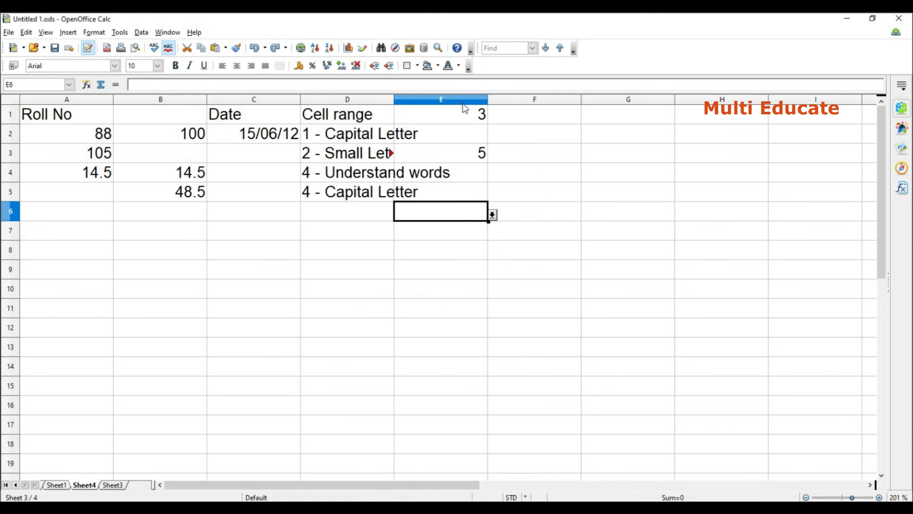
Restrict the whole column F with a Text length validity rule using the less than or equal condition and a maximum length, with Stop error alerts.
click(519, 100)
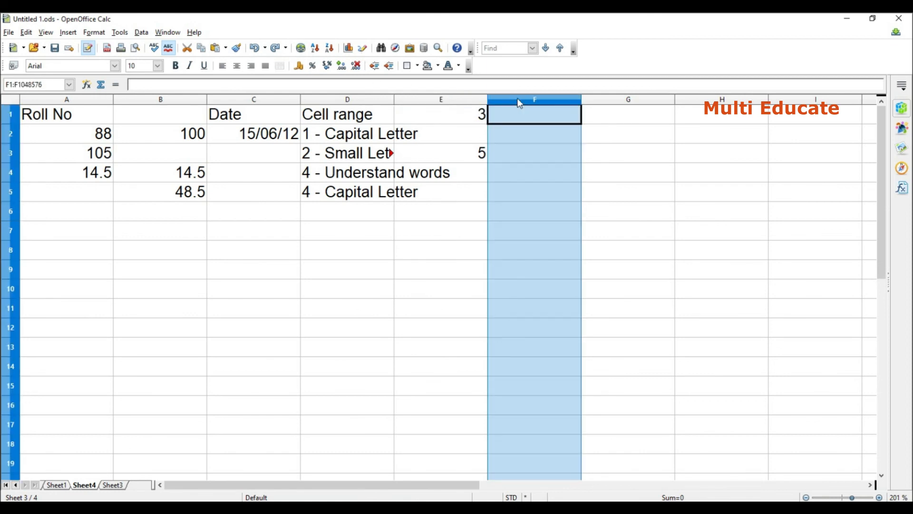
click(141, 31)
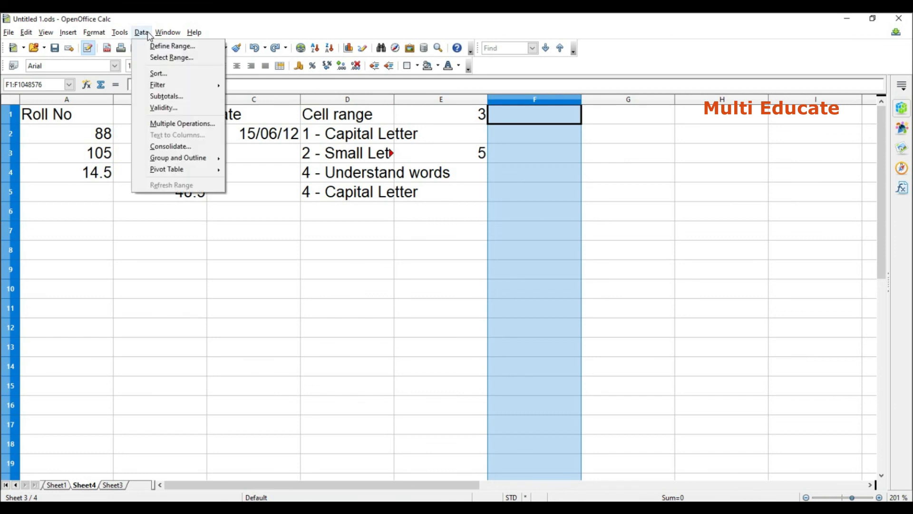
click(164, 108)
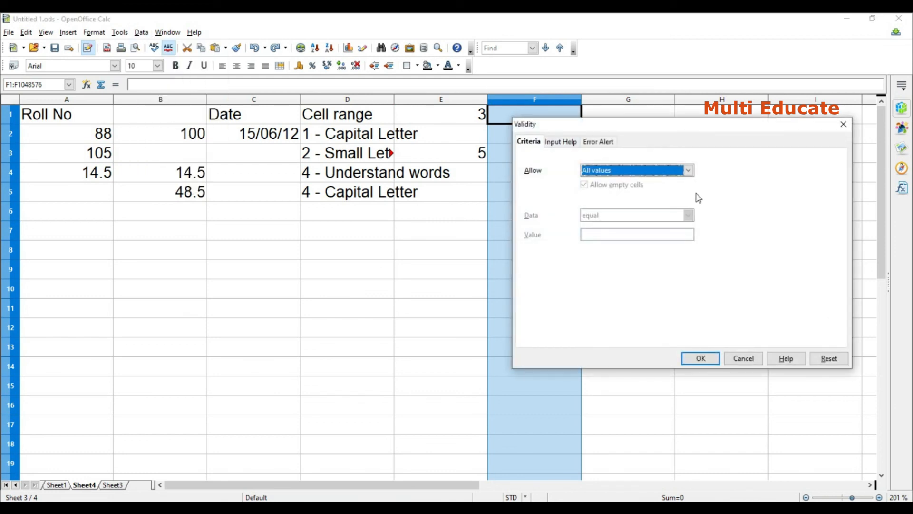
click(693, 175)
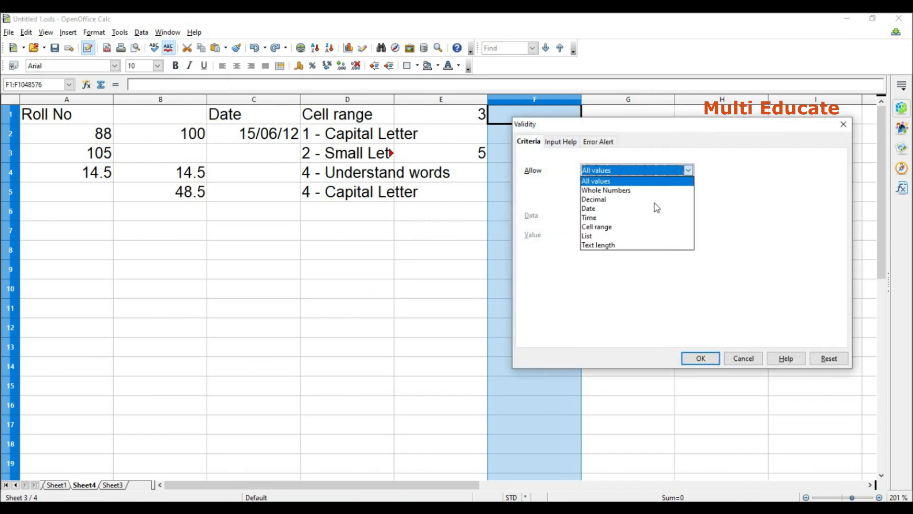
click(610, 245)
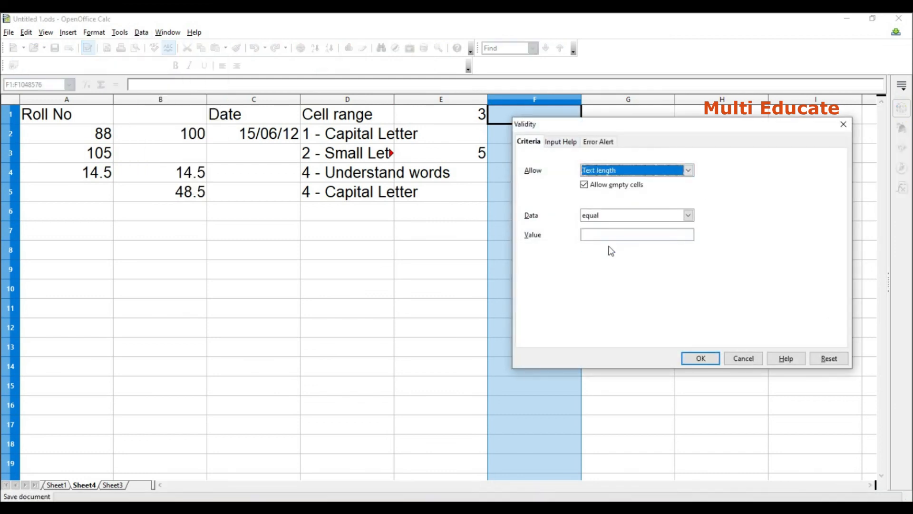
click(691, 215)
click(623, 256)
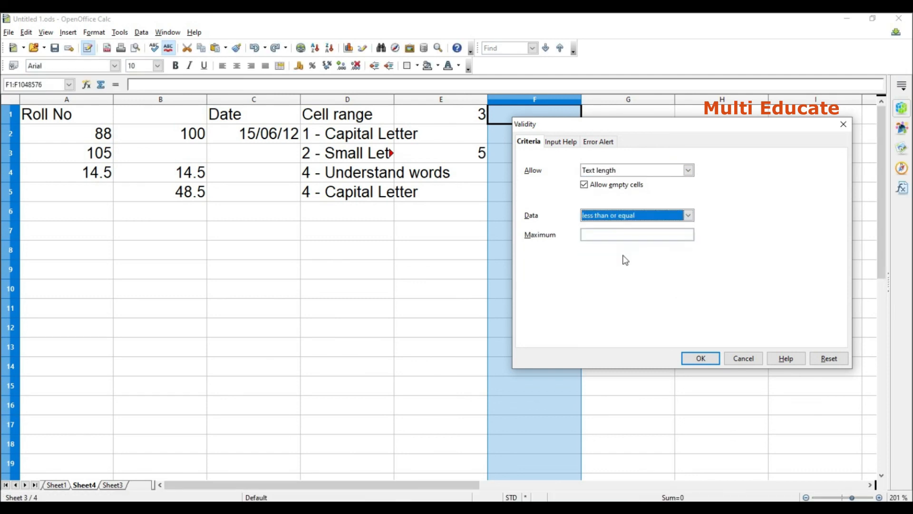
click(599, 235)
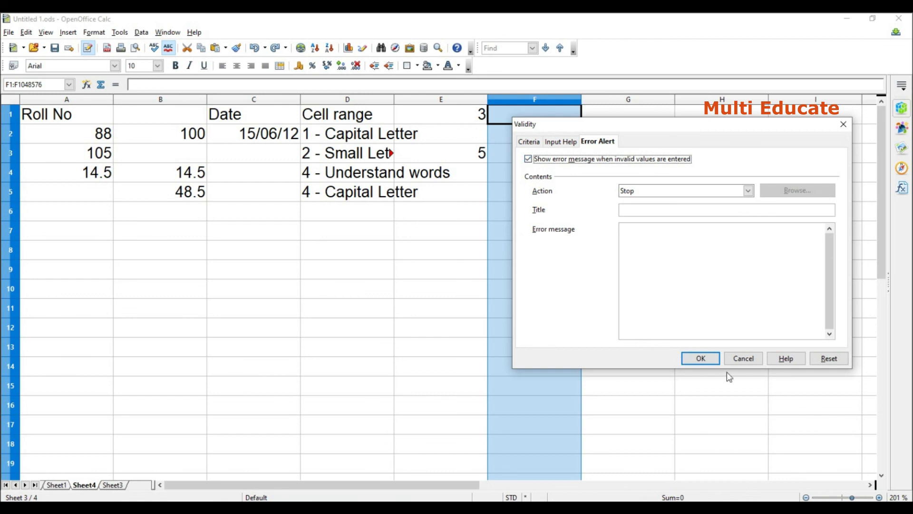
click(701, 359)
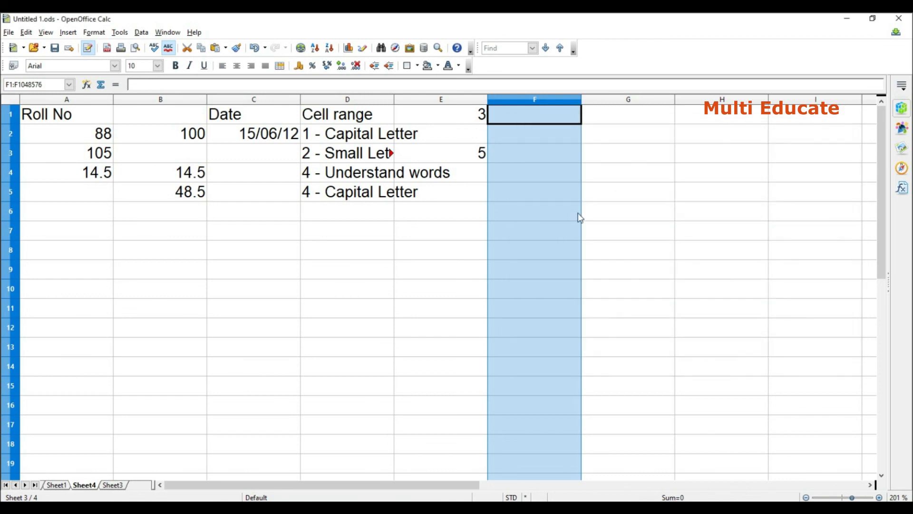
Try to enter a seven-letter first name in cell F2 to test the text length rule.
click(524, 133)
text(kaviyh)
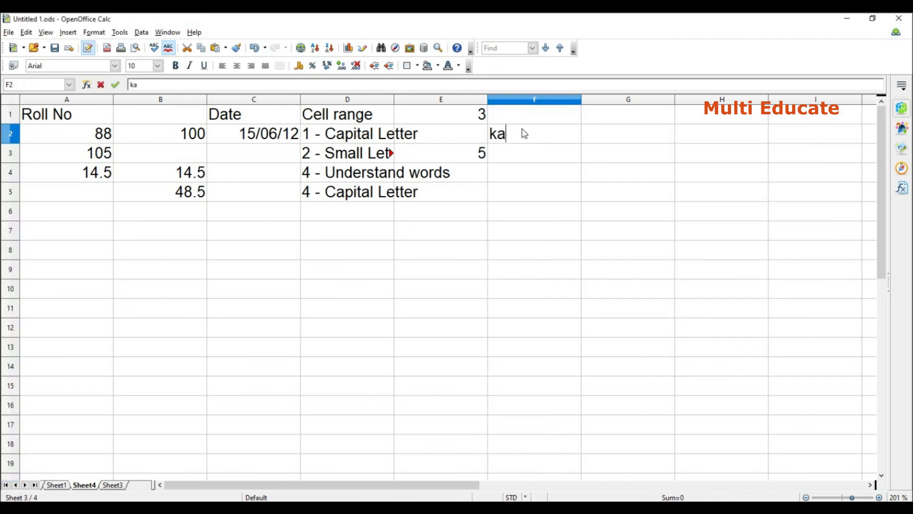
key(BackSpace)
key(BackSpace)
text(tha)
key(Return)
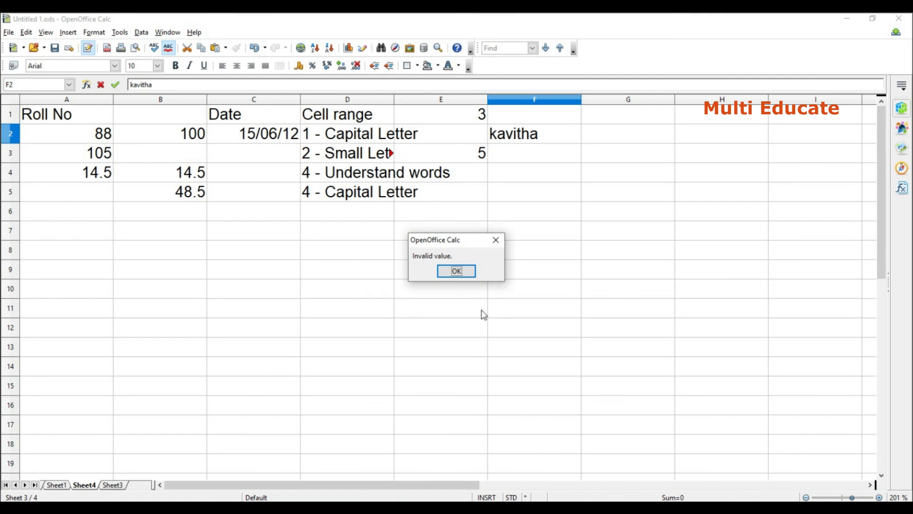
click(455, 272)
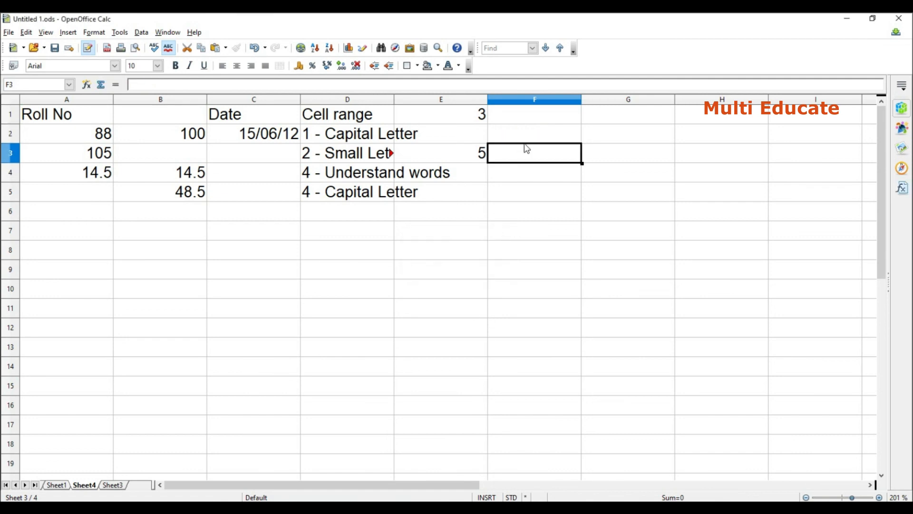
text(ge)
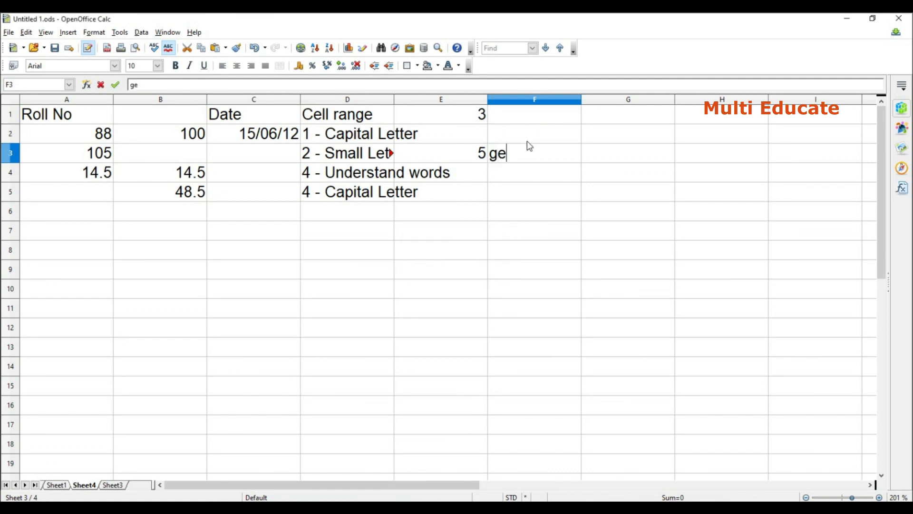
text(tt)
key(BackSpace)
key(BackSpace)
key(BackSpace)
key(BackSpace)
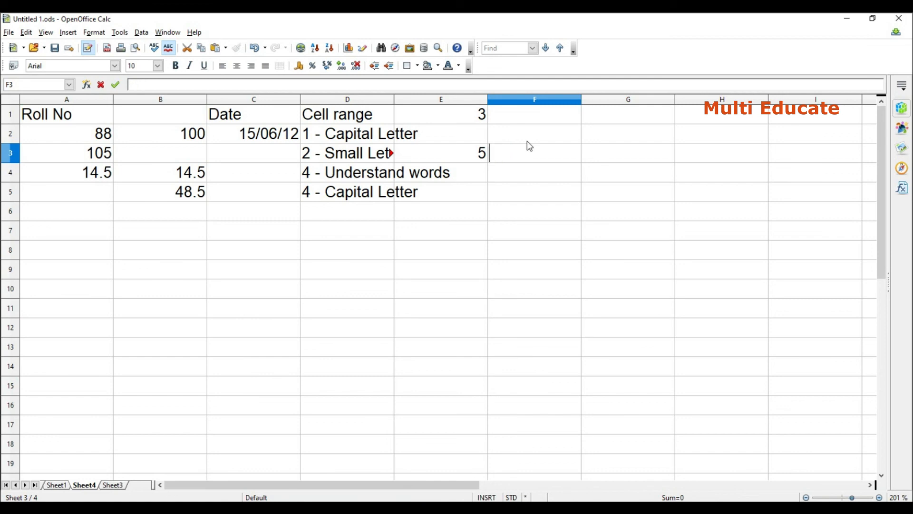
Enter a five-letter first name in cell F3 and select that cell.
text(Priya)
key(Return)
click(555, 155)
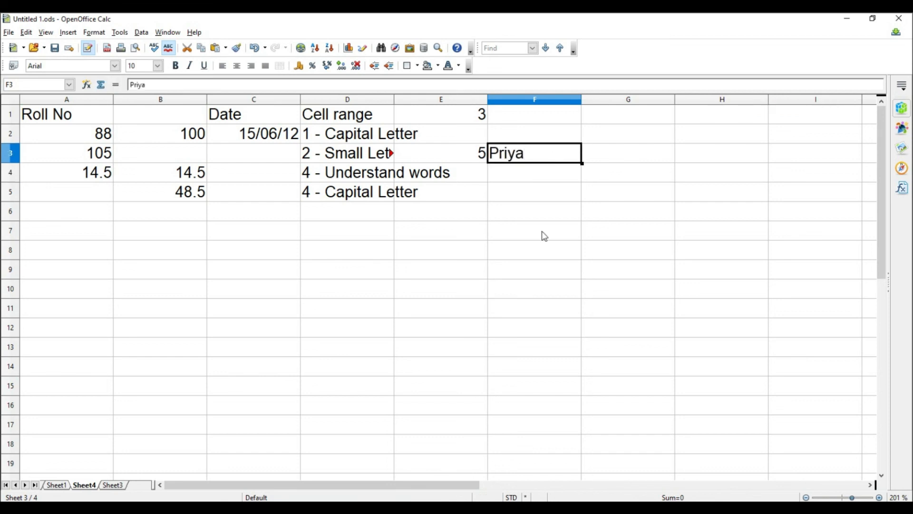